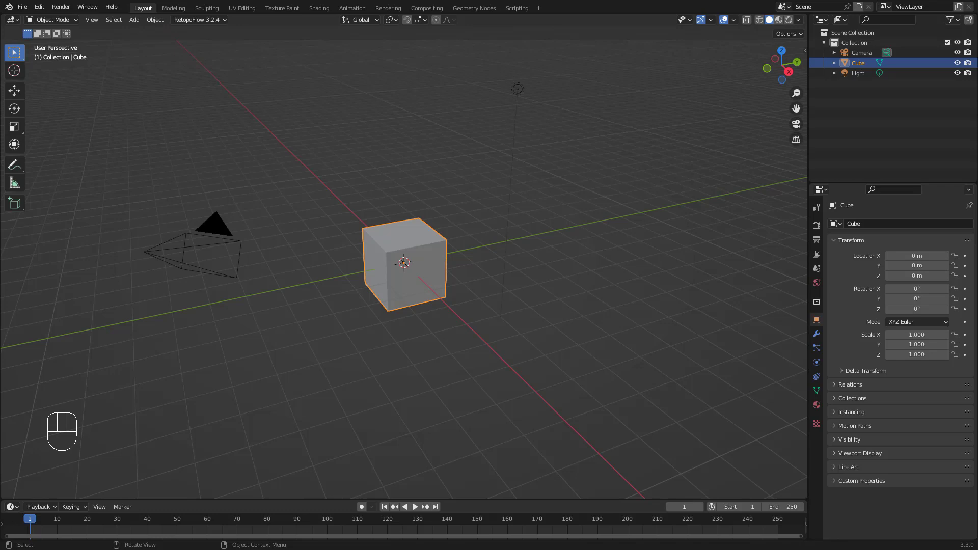
Review the Input preferences for the Emulate 3 Button Mouse option and close the preferences window
left_click(39, 6)
left_click(68, 152)
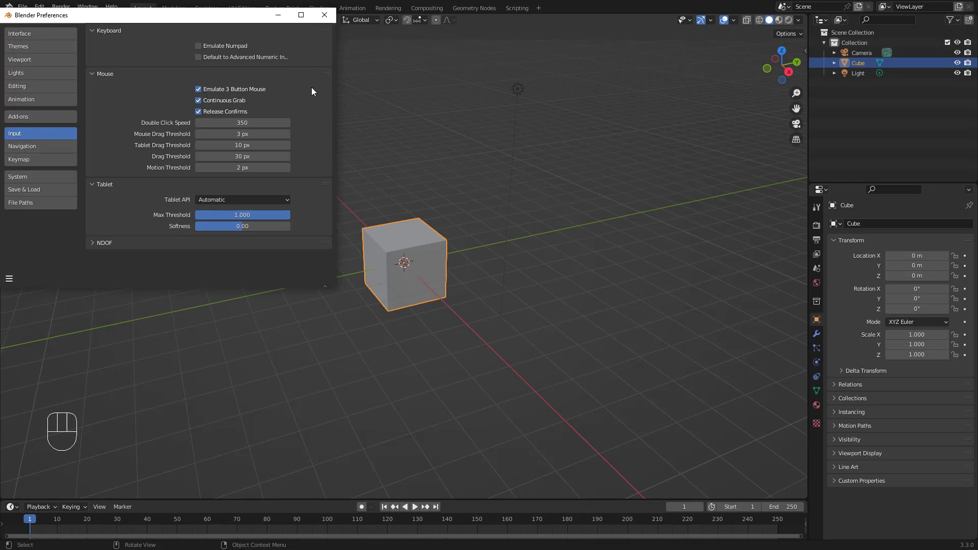
left_click(324, 15)
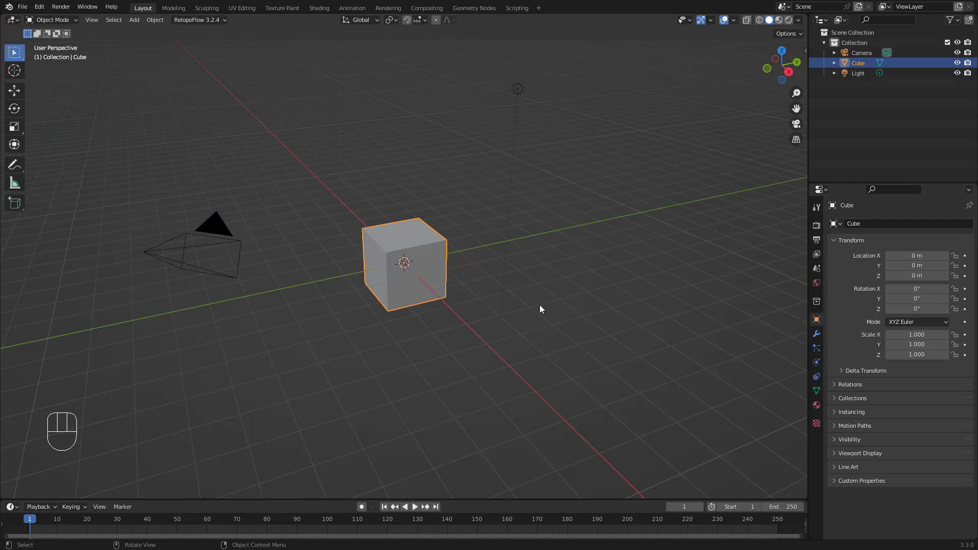
middle_click_drag(553, 329, 595, 283, "alt")
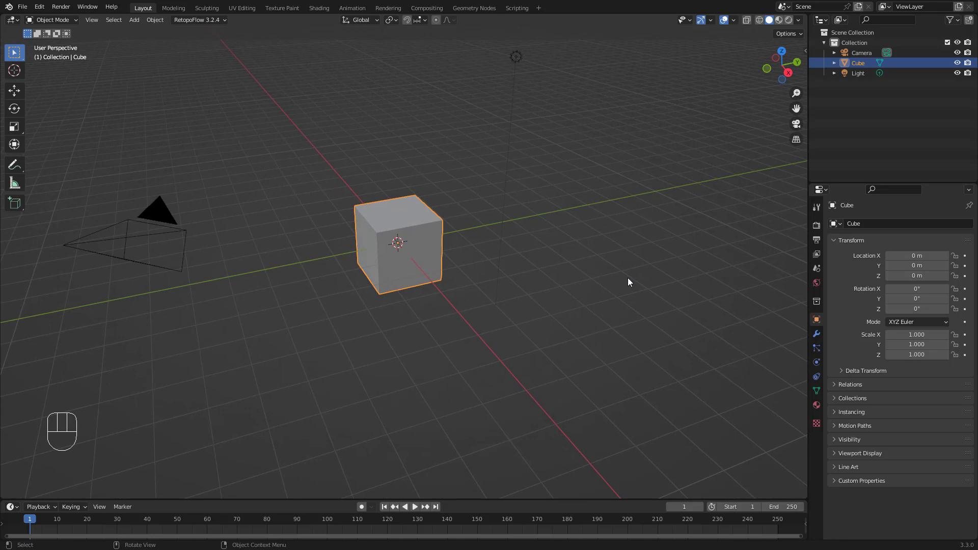
Create a new file from the Sculpting template
left_click(23, 6)
mouse_move(73, 19)
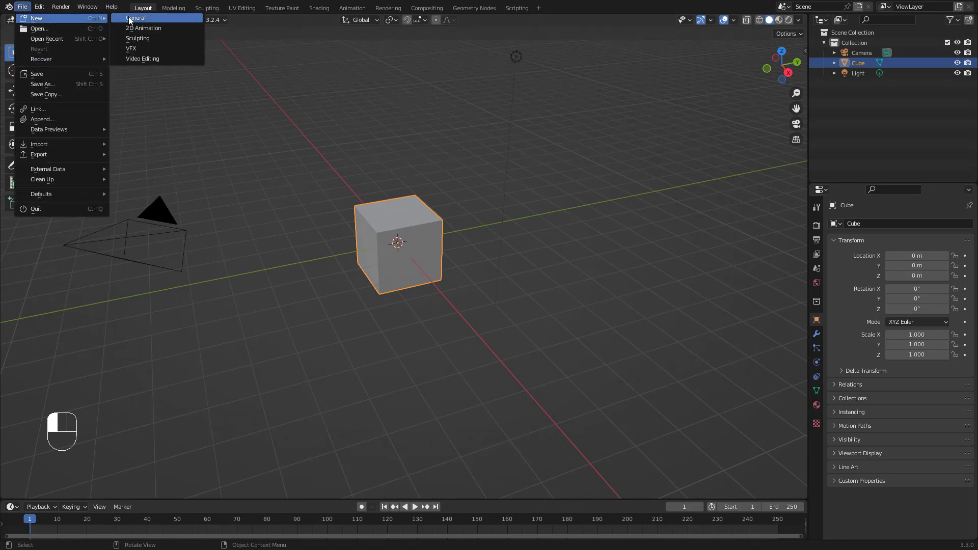
left_click(159, 40)
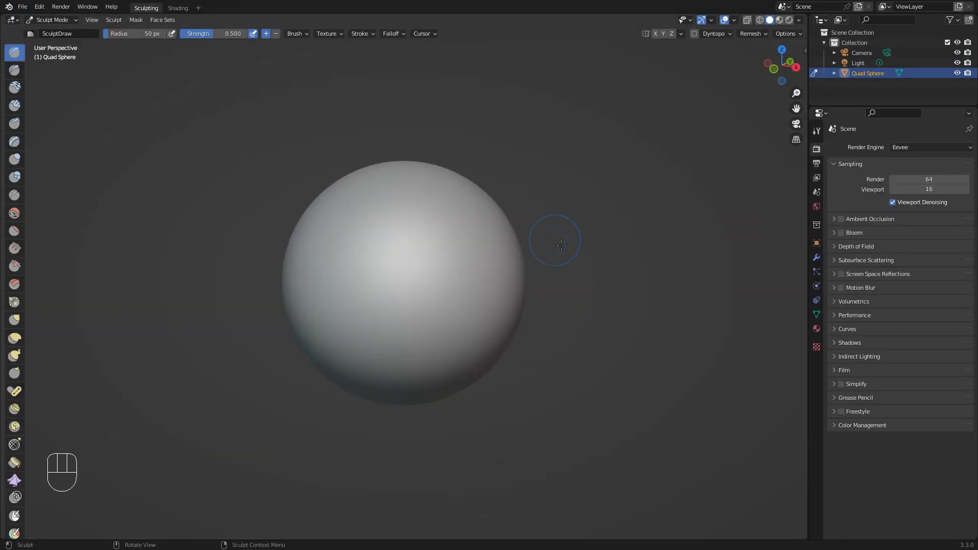
left_click(590, 324)
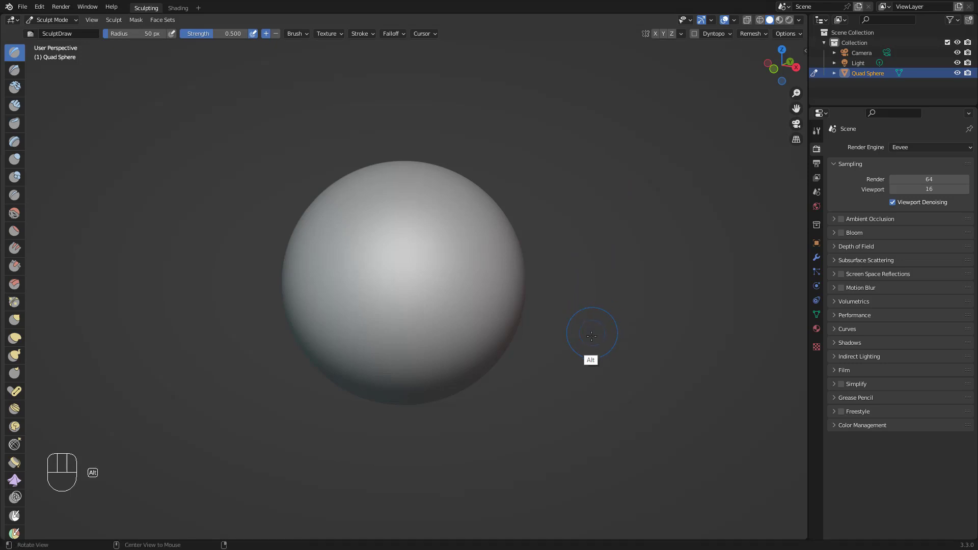
left_click_drag(590, 332, 626, 347, "alt")
middle_click_drag(626, 348, 596, 344, "alt")
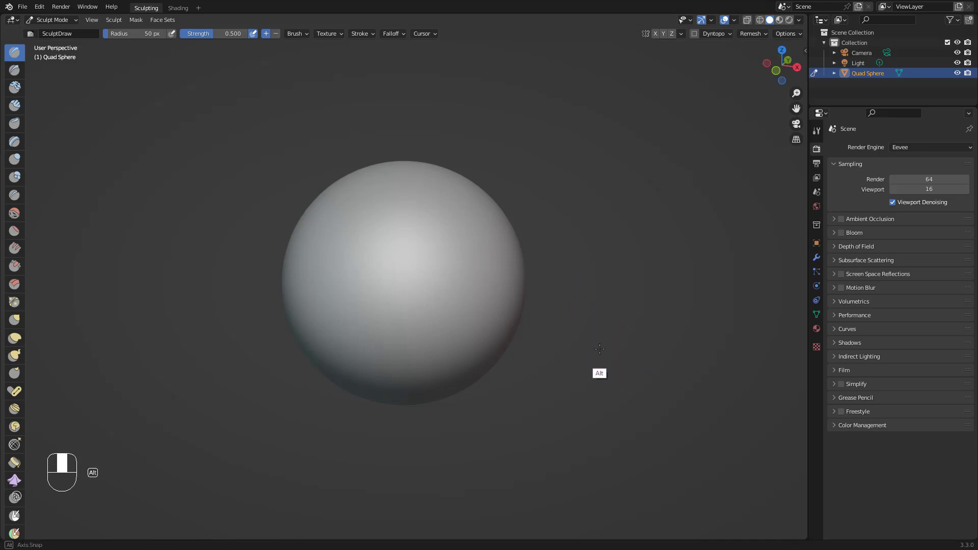
Enable X-axis mirroring and sculpt several Draw brush strokes across the lower front of the quad sphere
left_click(655, 34)
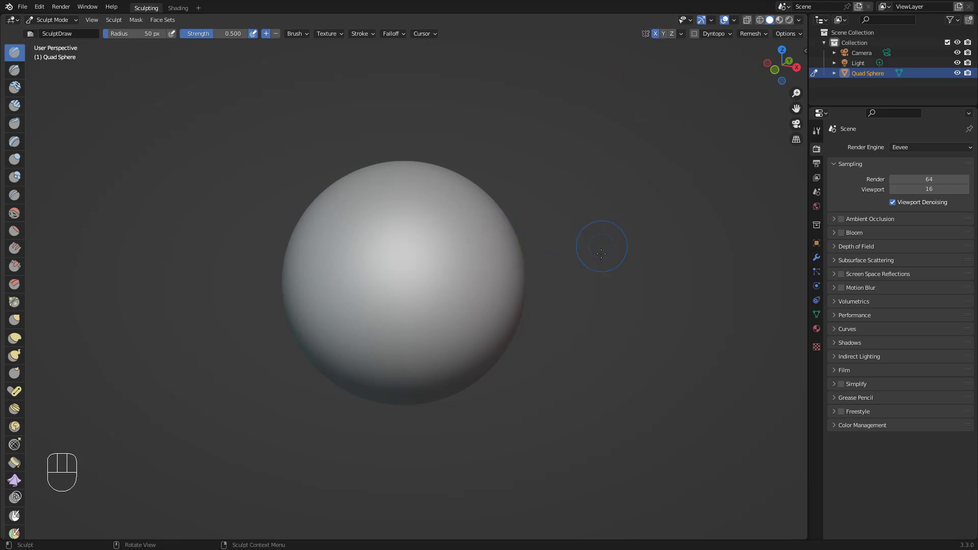
middle_click_drag(600, 299, 602, 298, "alt")
left_click(601, 281)
mouse_move(414, 271)
left_mouse_down()
mouse_move(452, 242)
mouse_move(486, 298)
mouse_move(479, 349)
left_mouse_up()
left_click(571, 271)
mouse_move(376, 278)
left_mouse_down()
mouse_move(369, 355)
mouse_move(434, 384)
left_mouse_up()
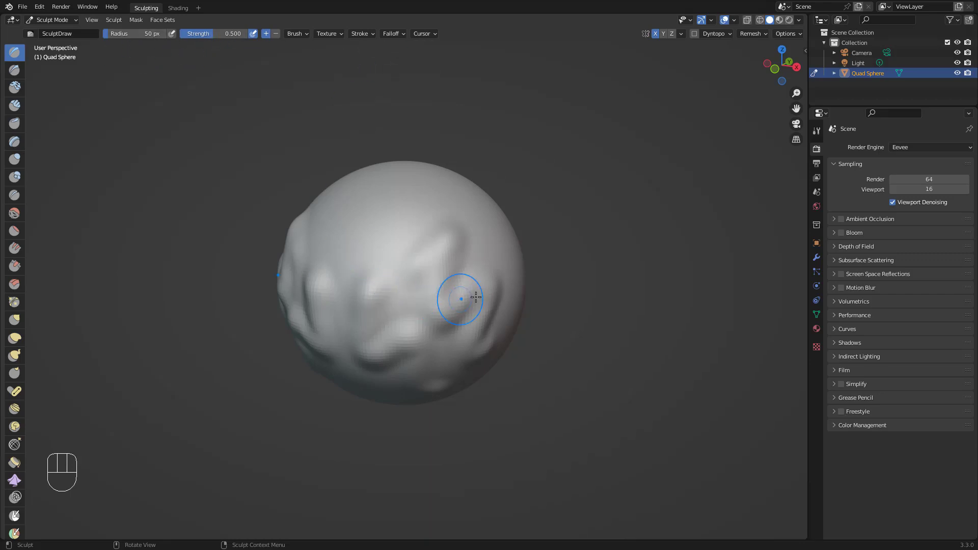
Enlarge and shrink the Draw brush in increments, ending at a radius of 177 px
key("bracketright")
key("bracketright")
key("bracketright")
key("bracketright")
key("bracketright")
key("bracketright")
key("bracketright")
key("bracketright")
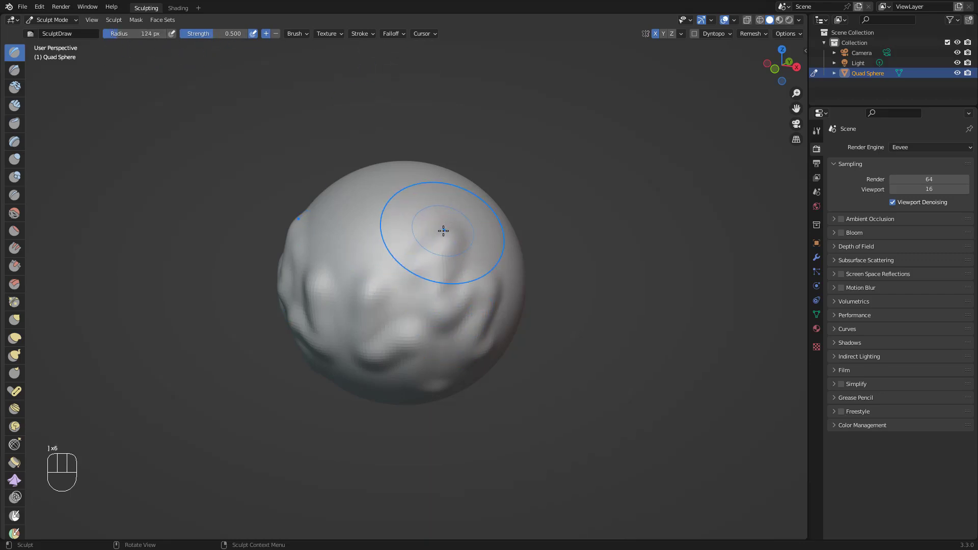
key("bracketright")
key("bracketright")
key("bracketright")
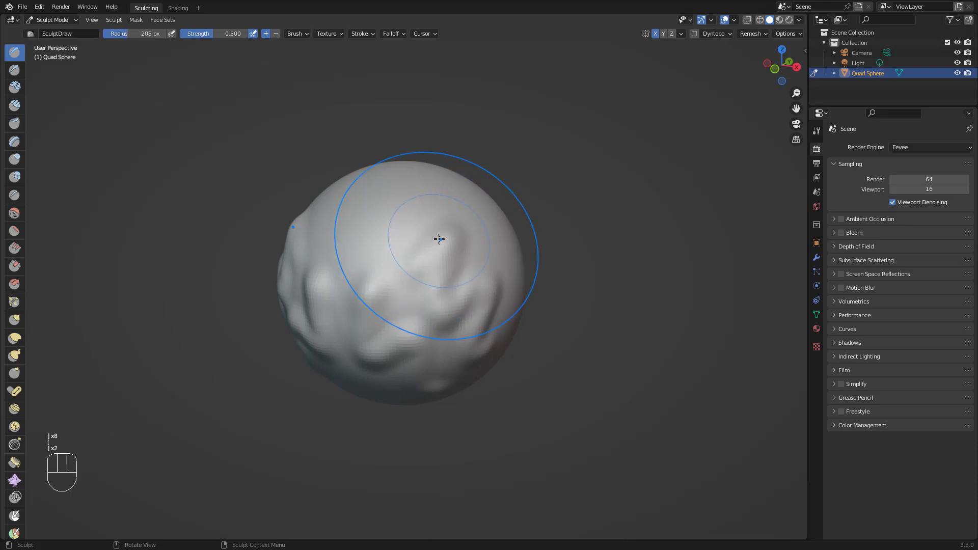
key("bracketleft")
key("bracketleft")
key("bracketleft")
key("bracketright")
key("bracketright")
key("bracketright")
key("bracketright")
key("bracketright")
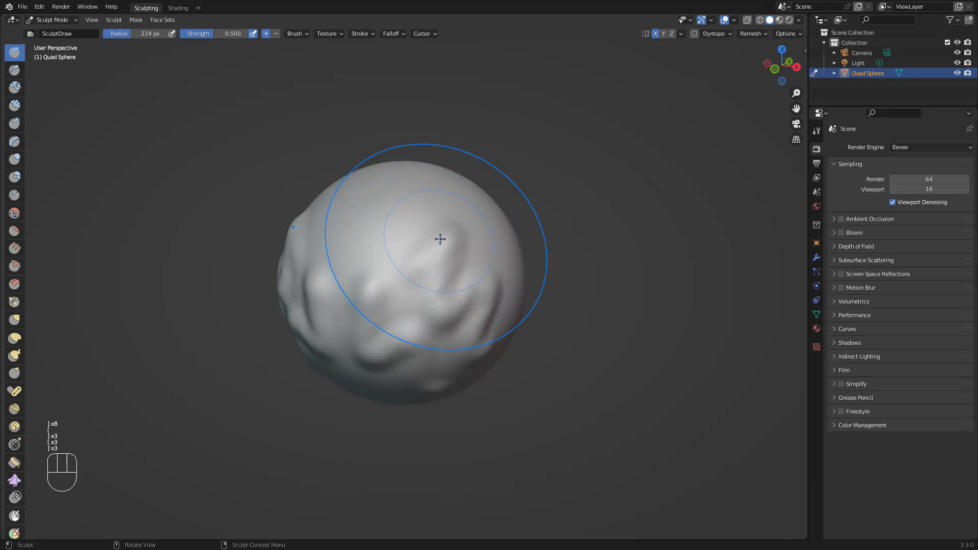
key("bracketleft")
key("bracketleft")
key("bracketleft")
key("bracketleft")
key("bracketleft")
key("bracketleft")
key("bracketright")
key("bracketright")
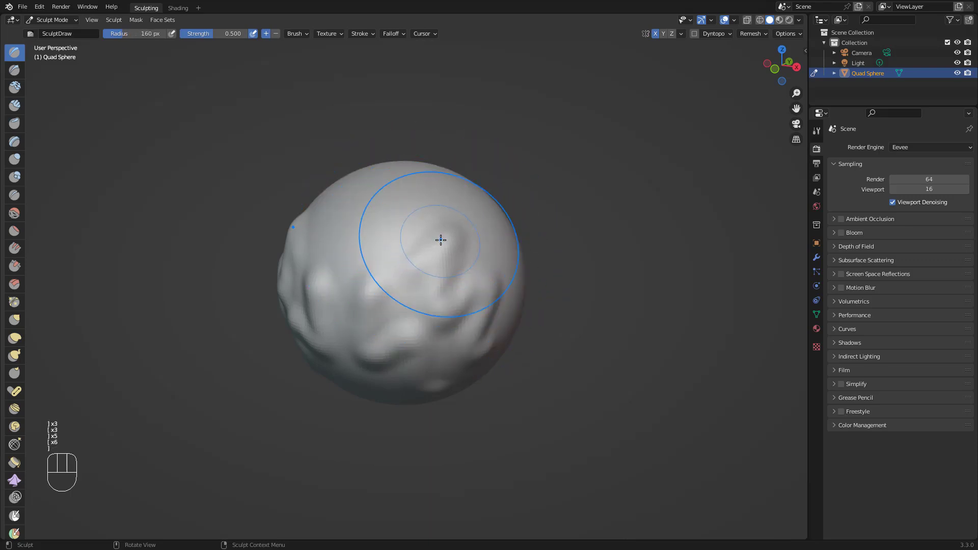
middle_click_drag(560, 238, 573, 240, "alt")
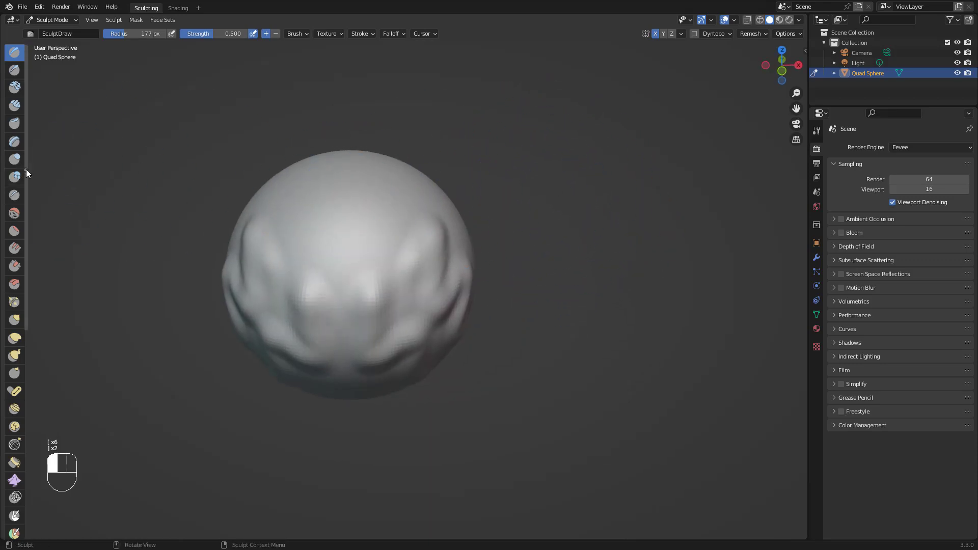
Widen the strip of sculpting tools to read the brush names, and narrow it again
left_click_drag(24, 167, 89, 165)
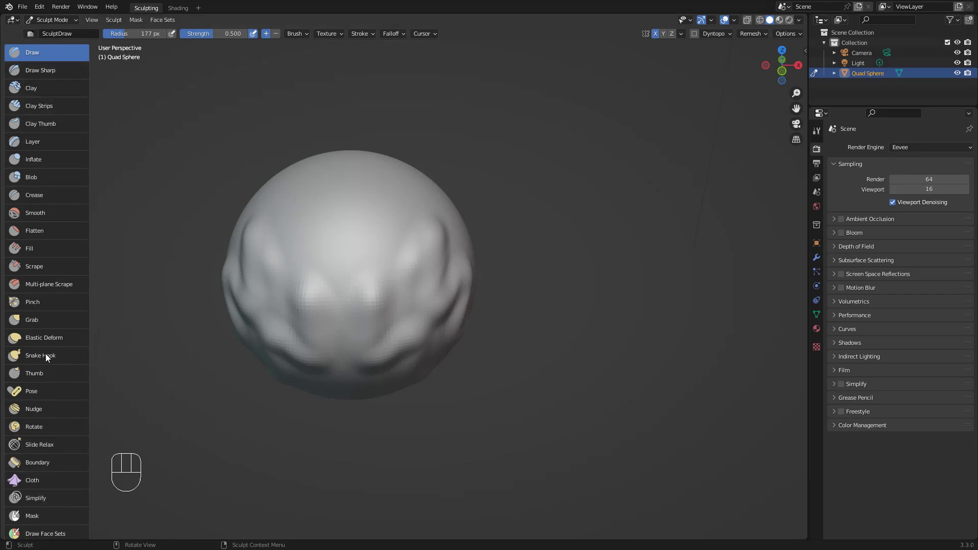
mouse_move(89, 268)
left_mouse_down()
mouse_move(93, 298)
mouse_move(90, 280)
left_mouse_up()
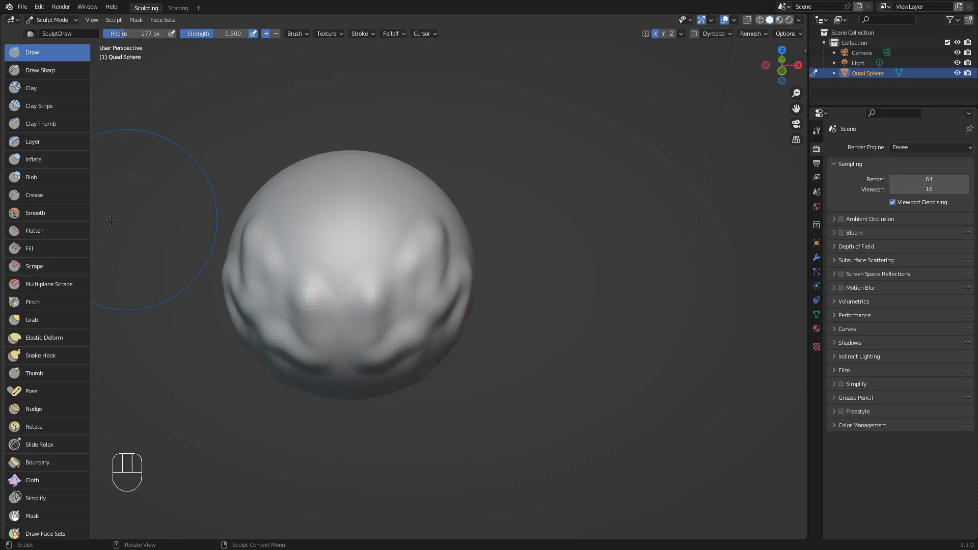
left_click_drag(90, 203, 39, 203)
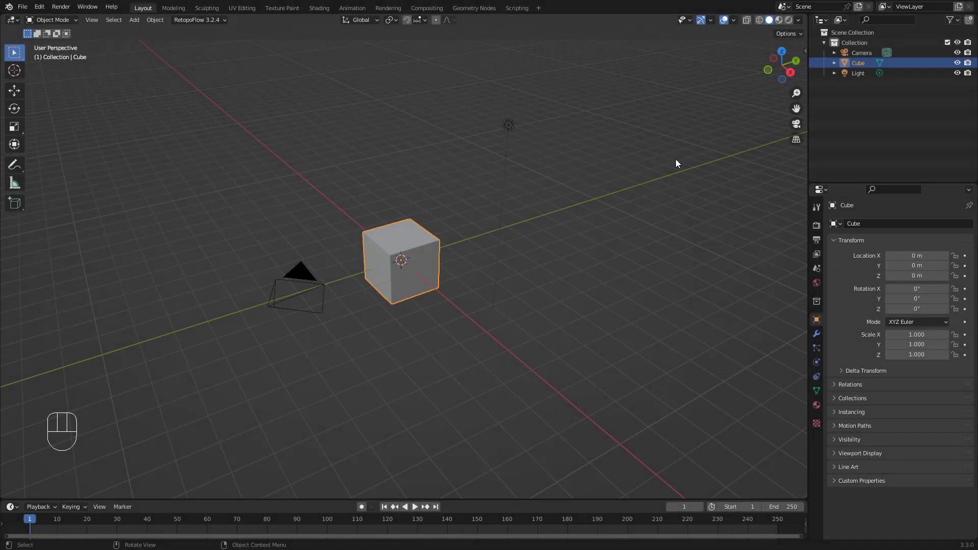
Delete the camera and the light from the default scene, leaving the cube
left_click(593, 269)
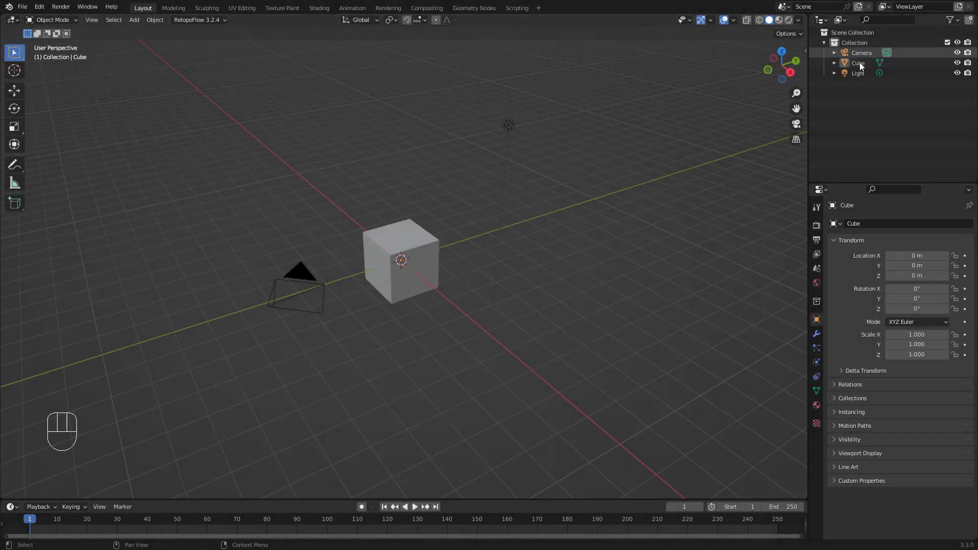
left_click(866, 53)
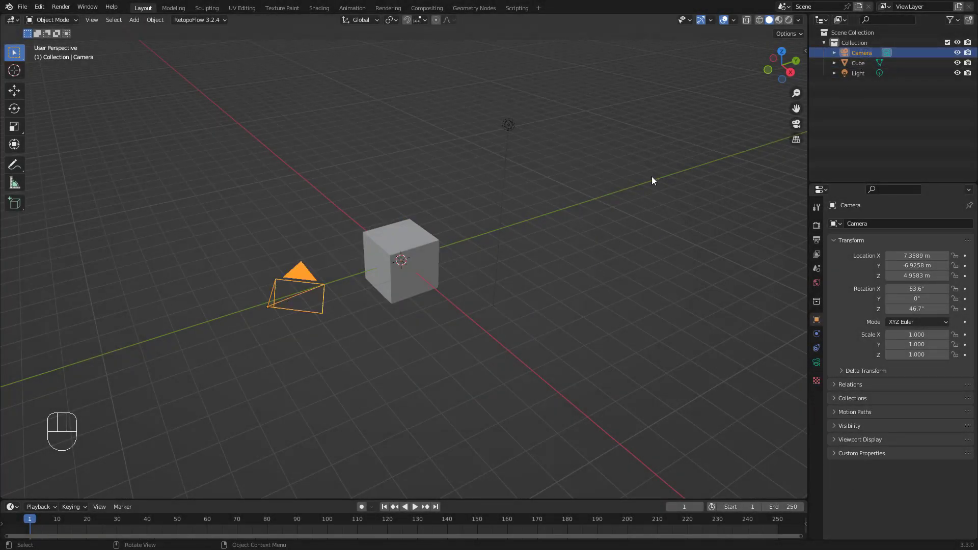
key("Delete")
left_click(859, 63)
key("Delete")
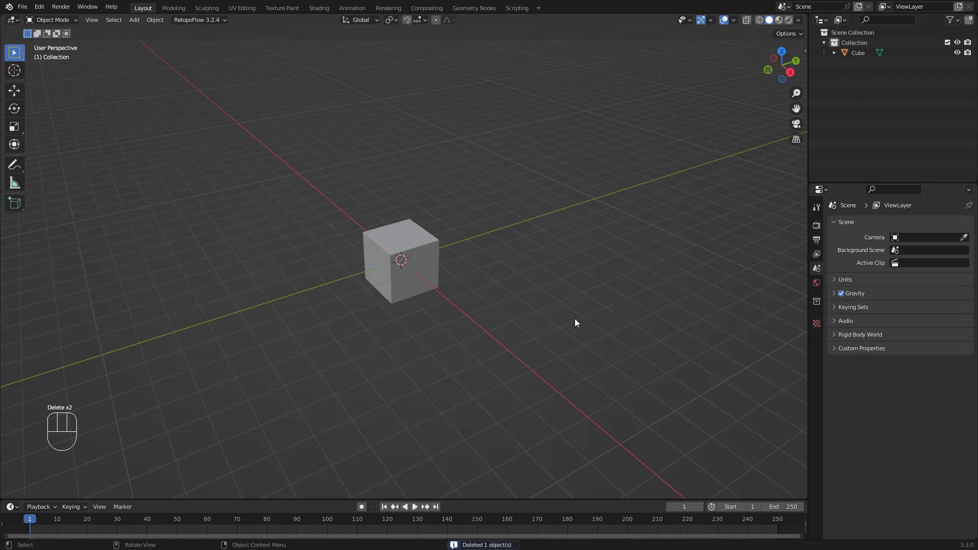
Select the cube and switch it to Sculpt Mode
middle_click_drag(505, 276, 503, 242, "ctrl+alt")
left_click(500, 264)
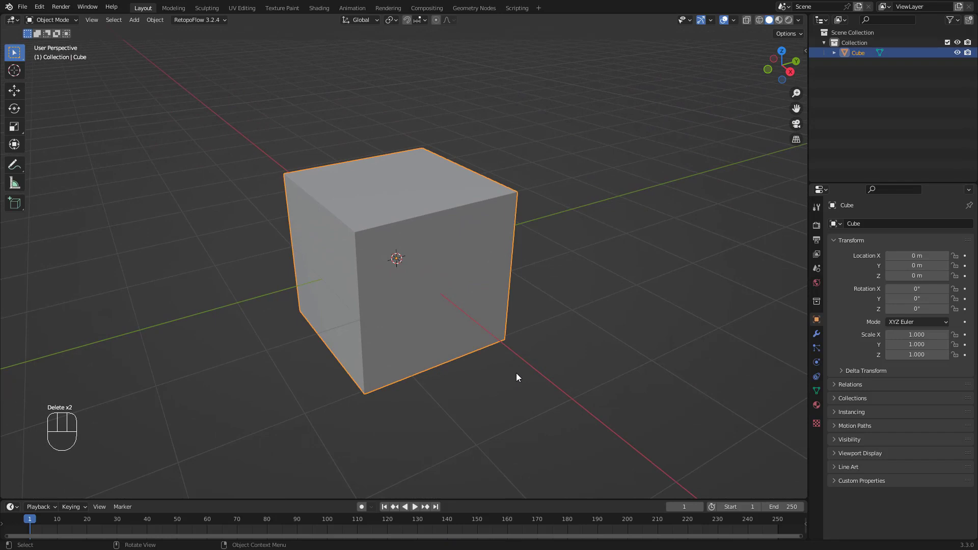
left_click(65, 21)
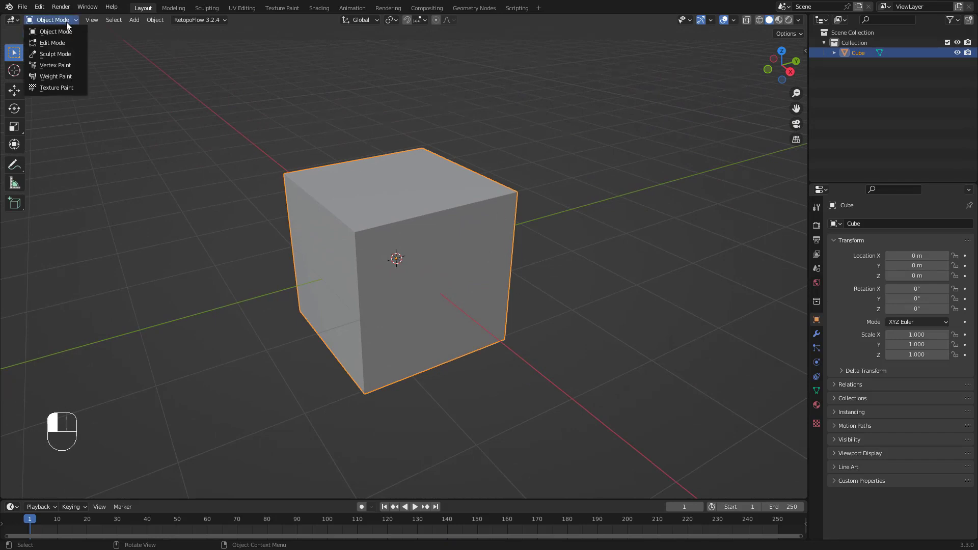
left_click(63, 53)
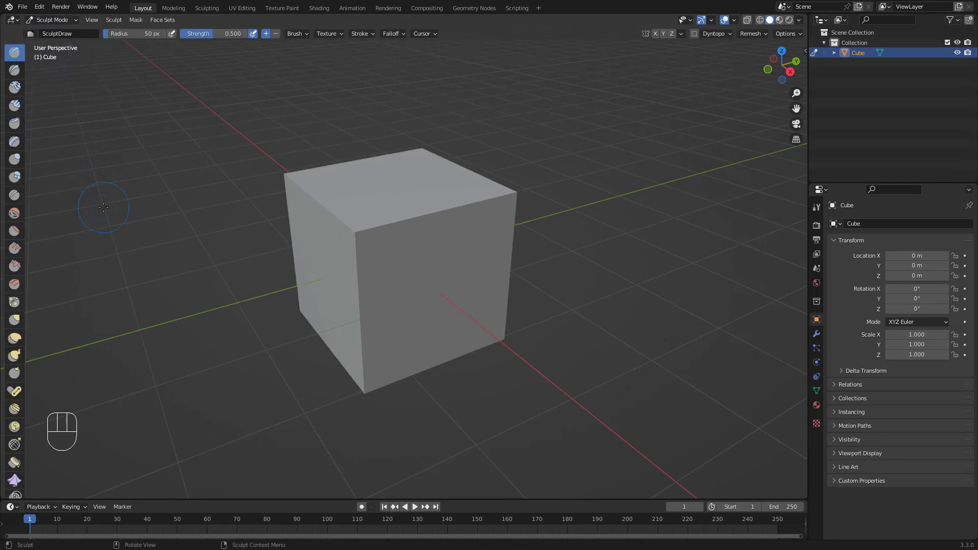
middle_click_drag(593, 270, 424, 283)
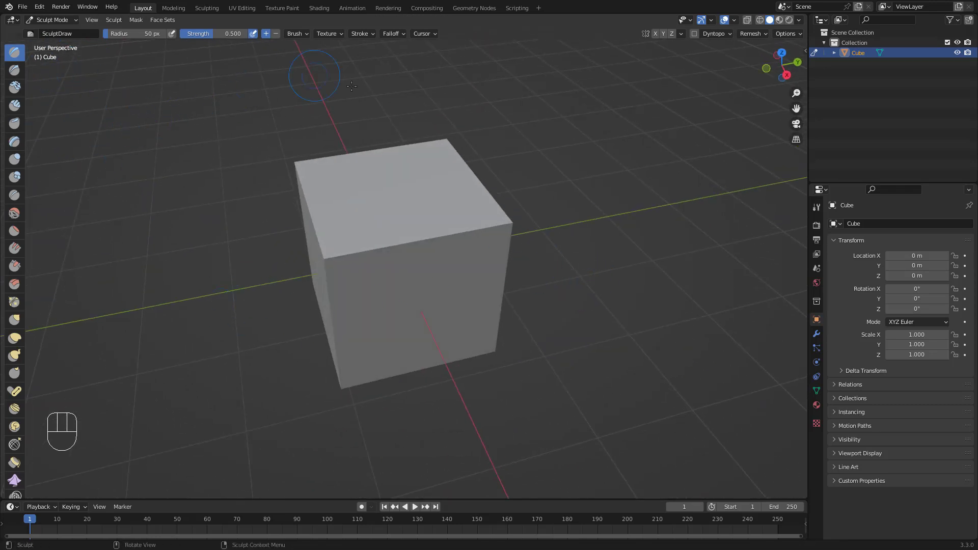
left_click_drag(625, 327, 585, 230, "alt")
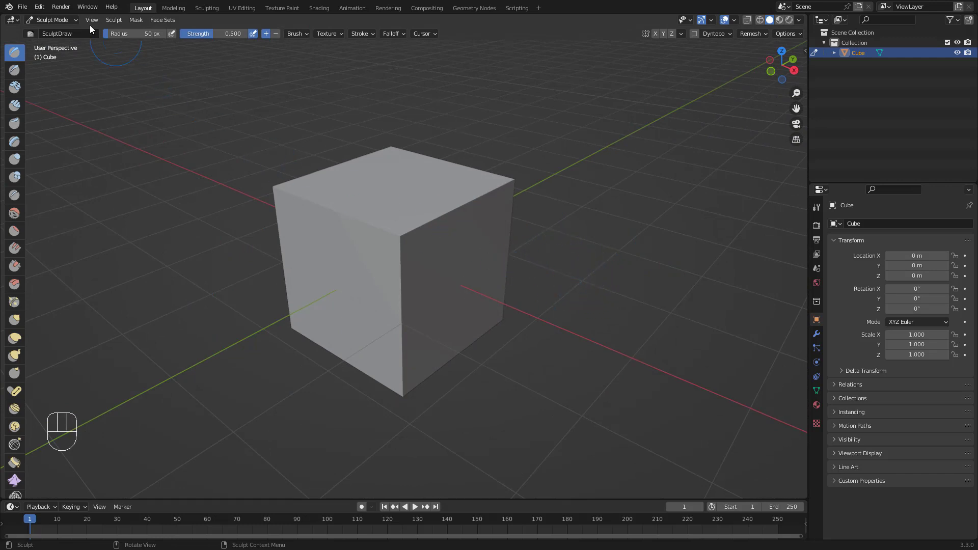
Switch to the Sculpting workspace and inspect the cube from different angles
left_click(206, 9)
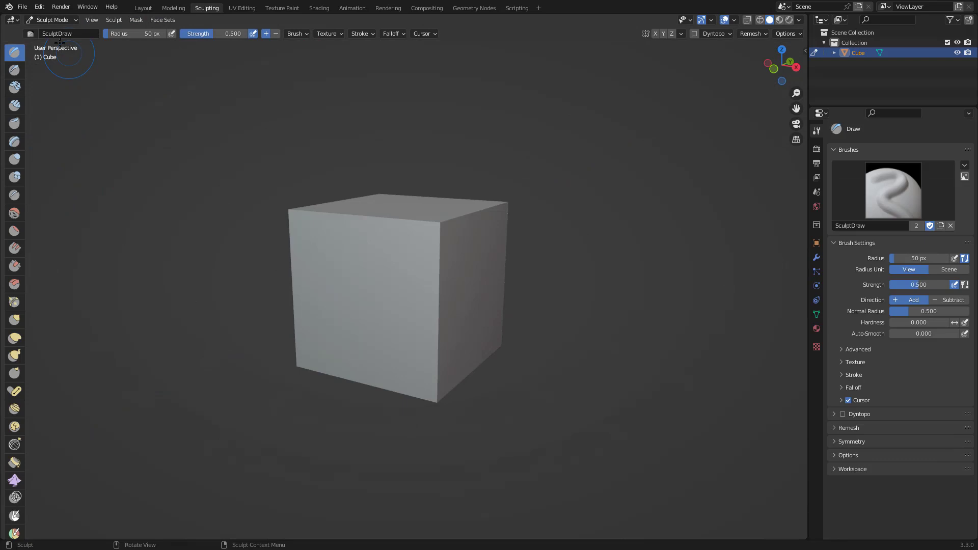
middle_click_drag(638, 314, 574, 290)
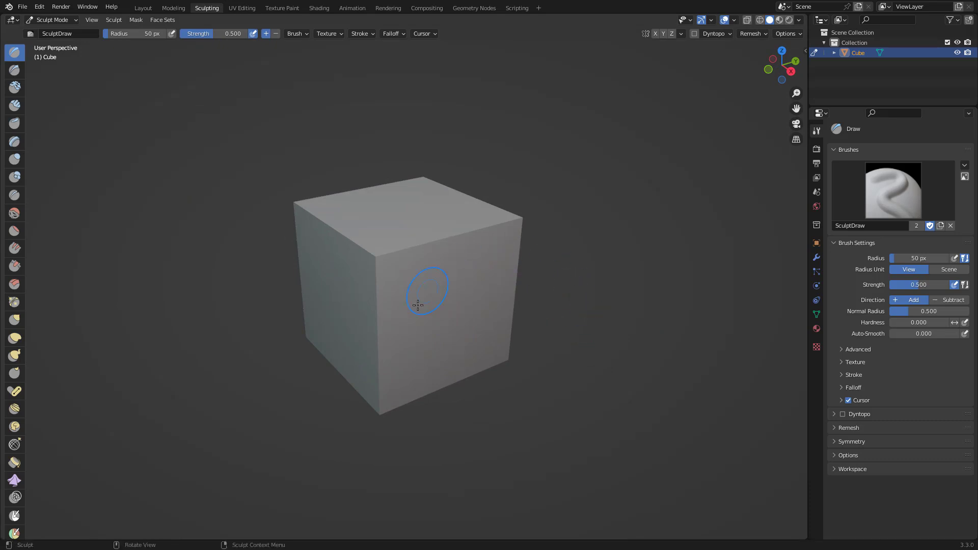
mouse_move(416, 306)
middle_mouse_down()
mouse_move(563, 308)
mouse_move(511, 309)
middle_mouse_up()
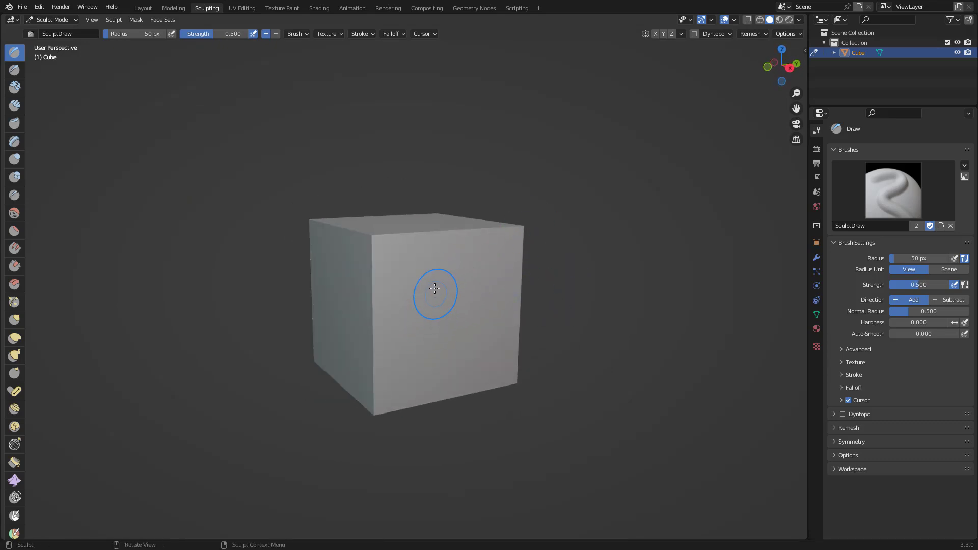
Add a Multiresolution modifier to the cube
left_click(817, 258)
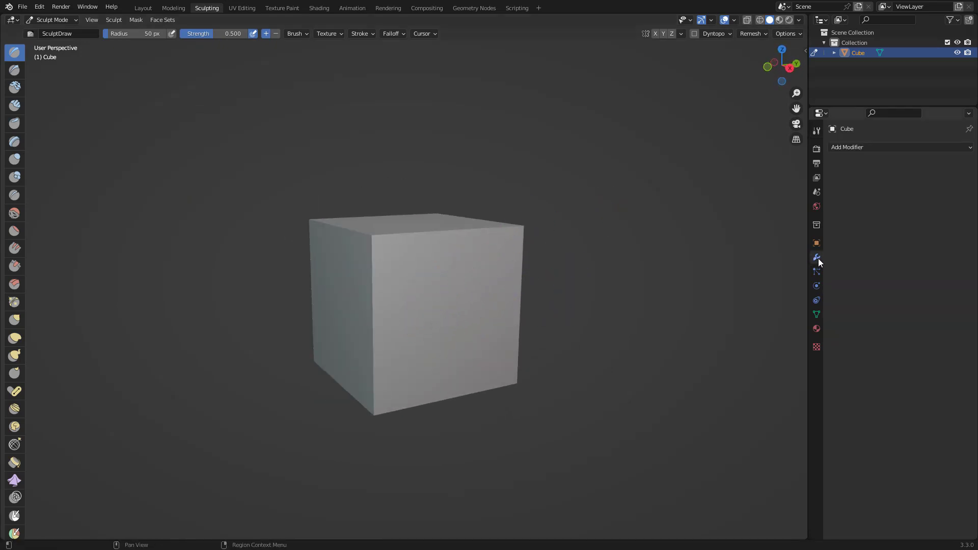
left_click(890, 147)
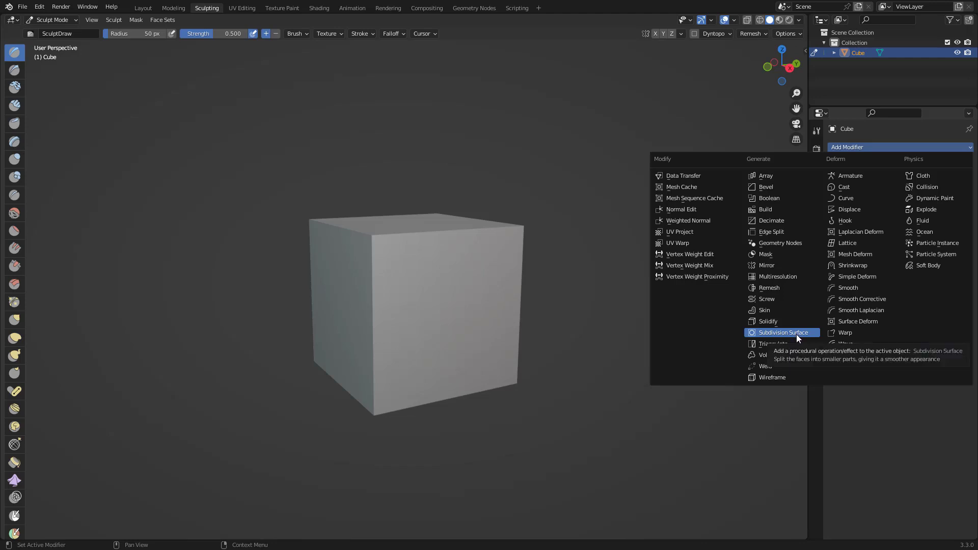
left_click(791, 276)
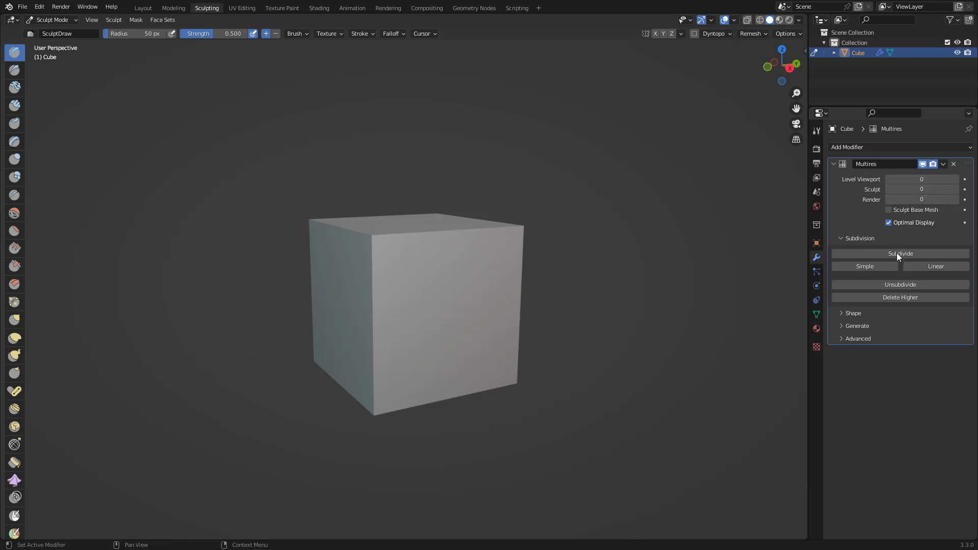
left_click_drag(604, 357, 616, 392, "alt")
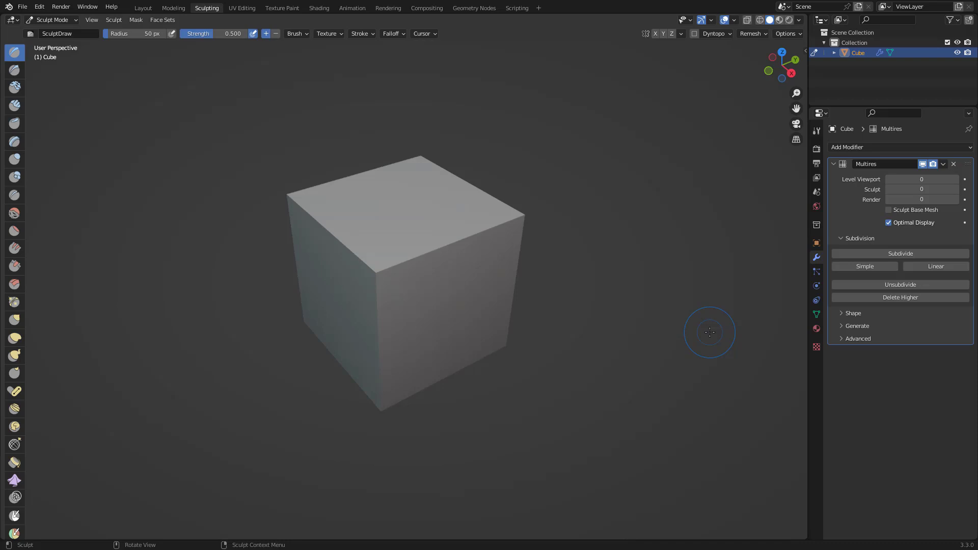
Subdivide the cube twice in the Multiresolution modifier and test a Draw brush stroke across its front
left_click(903, 253)
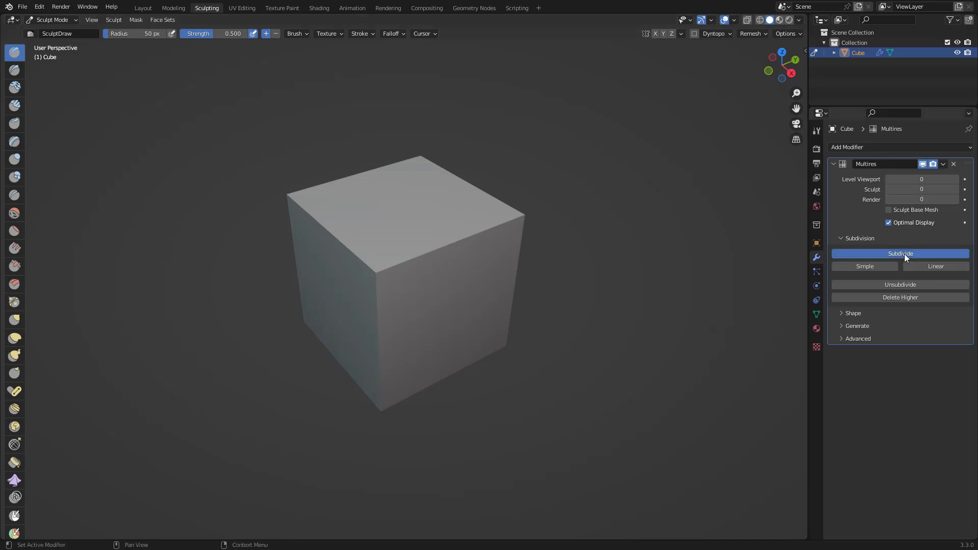
left_click(910, 254)
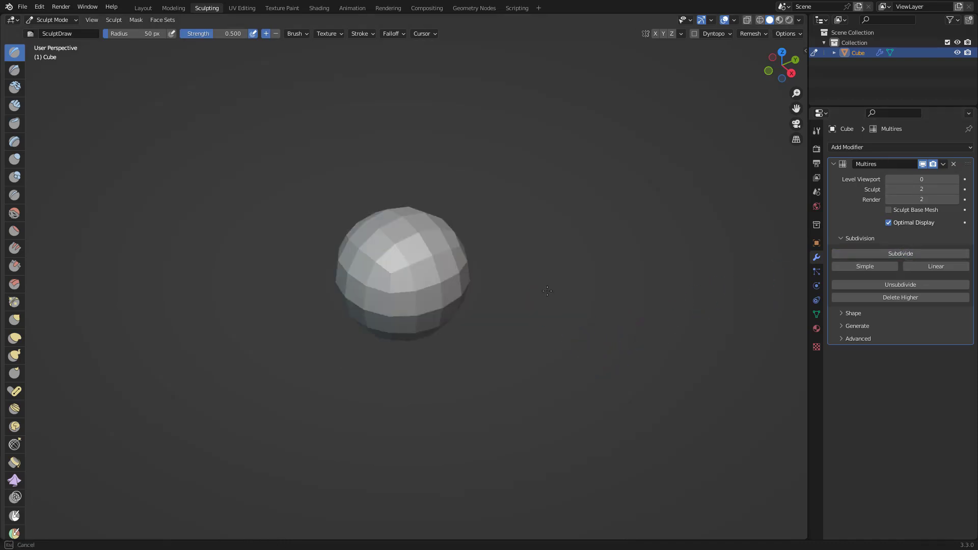
middle_click_drag(550, 364, 561, 323, "alt")
left_click_drag(561, 323, 585, 239, "alt")
left_click_drag(607, 295, 610, 317, "alt")
mouse_move(400, 276)
left_mouse_down()
mouse_move(456, 268)
mouse_move(479, 285)
left_mouse_up()
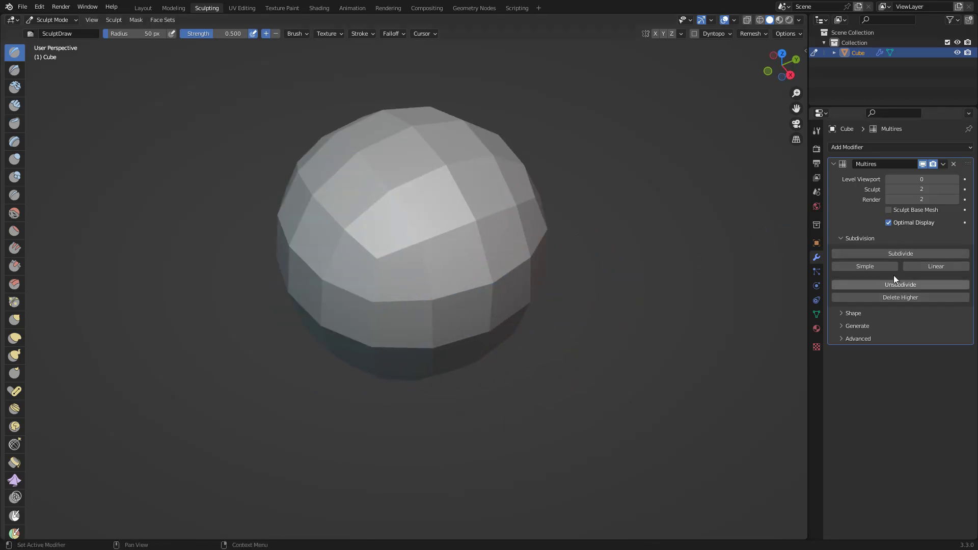
Subdivide the cube further in the Multiresolution modifier, up to sculpt level 7
left_click(915, 252)
left_click(917, 253)
left_click(917, 252)
left_click(918, 250)
left_click(919, 249)
left_click(912, 238)
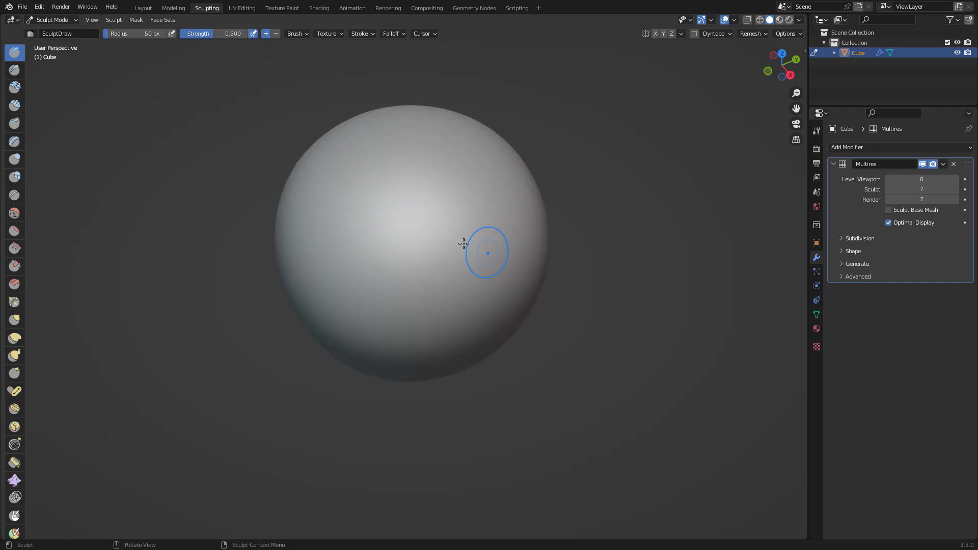
Test several wavy Draw brush strokes across the front and side of the sphere
mouse_move(419, 267)
left_mouse_down()
mouse_move(413, 278)
mouse_move(490, 312)
left_mouse_up()
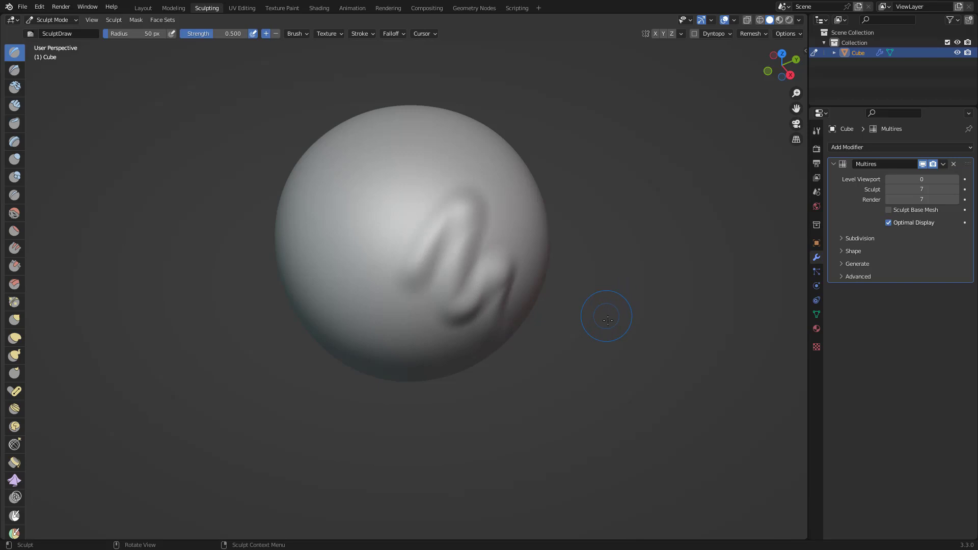
middle_click_drag(563, 279, 508, 265)
left_click_drag(371, 343, 448, 385)
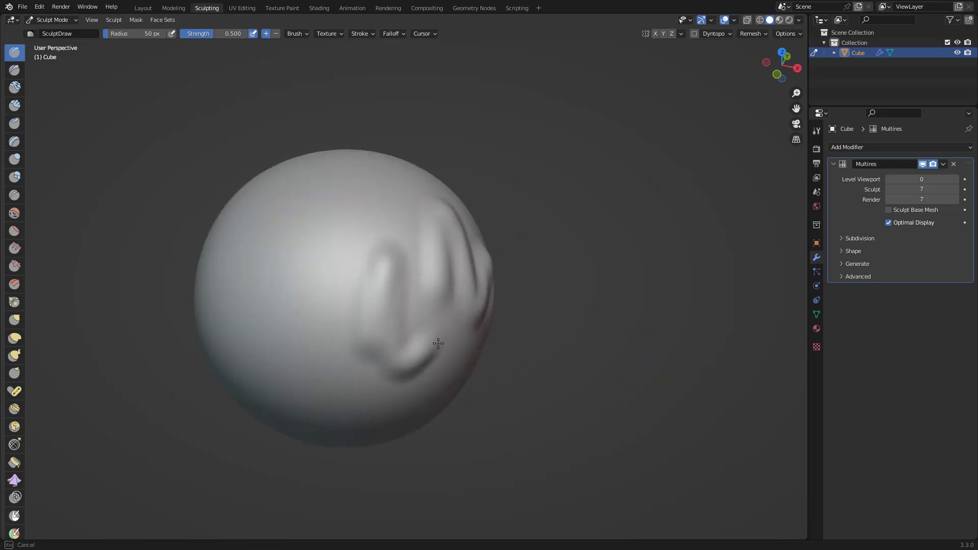
mouse_move(635, 406)
middle_mouse_down("alt")
mouse_move(539, 413)
mouse_move(566, 356)
mouse_move(535, 280)
middle_mouse_up("alt")
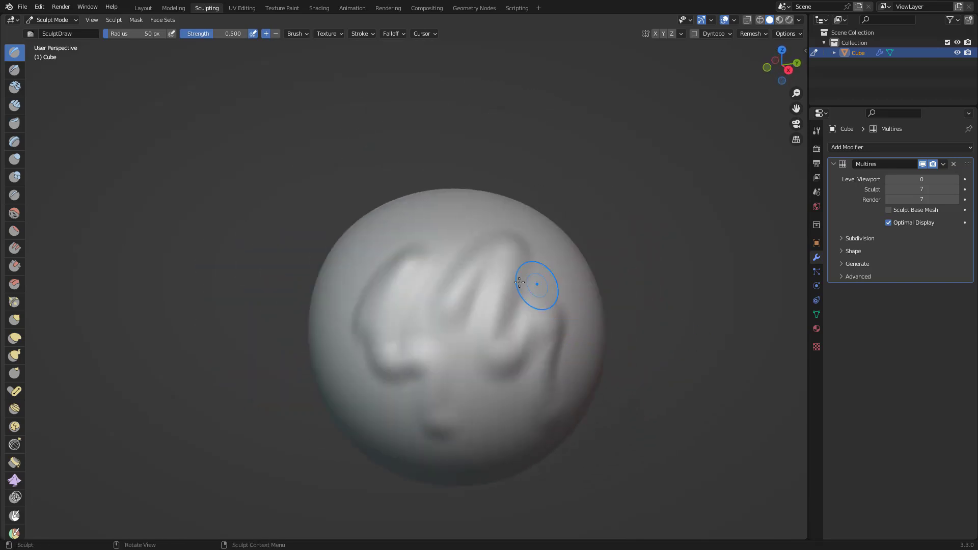
mouse_move(675, 400)
left_mouse_down("alt")
mouse_move(692, 376)
mouse_move(682, 333)
mouse_move(673, 406)
left_mouse_up("alt")
middle_click_drag(673, 405, 712, 311, "alt+shift")
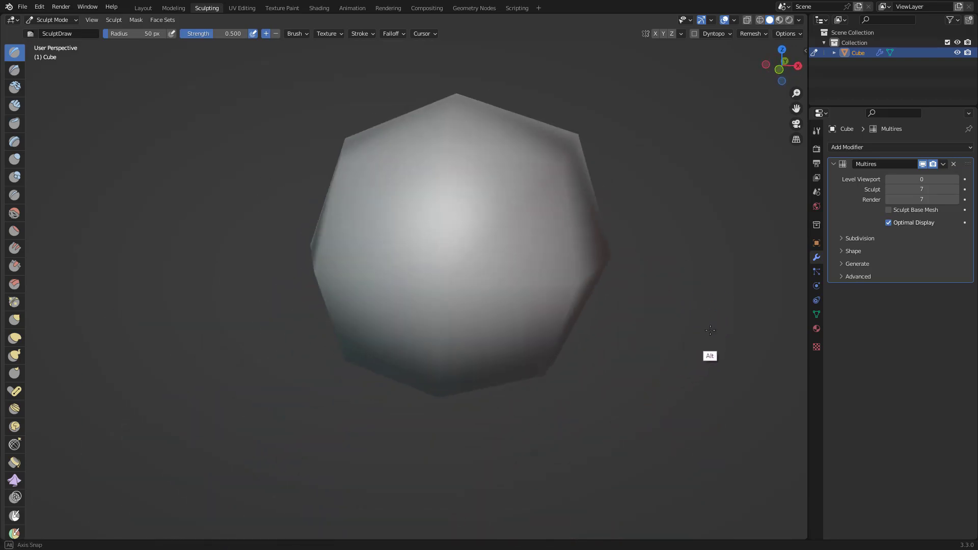
mouse_move(710, 330)
left_mouse_down("alt")
mouse_move(724, 325)
mouse_move(684, 341)
mouse_move(682, 363)
mouse_move(667, 346)
left_mouse_up("alt")
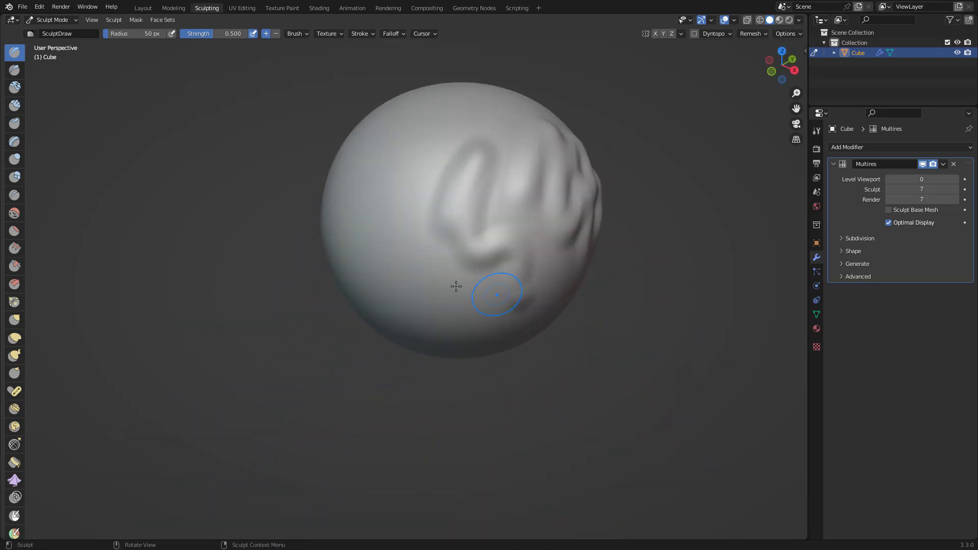
mouse_move(455, 286)
left_mouse_down()
mouse_move(415, 225)
mouse_move(524, 300)
left_mouse_up()
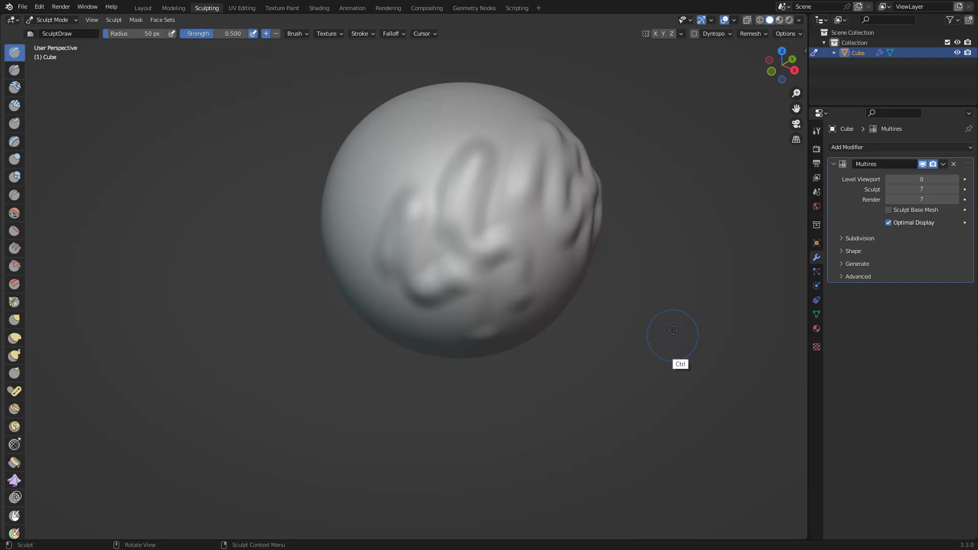
Undo all the test strokes and Multiresolution subdivisions, back to the unsubdivided cube
key("ctrl+z")
key("ctrl+z")
key("ctrl+z")
key("ctrl+z")
key("ctrl+z")
key("ctrl+z")
key("ctrl+z")
key("ctrl+z")
key("ctrl+z")
key("ctrl+z")
key("ctrl+z")
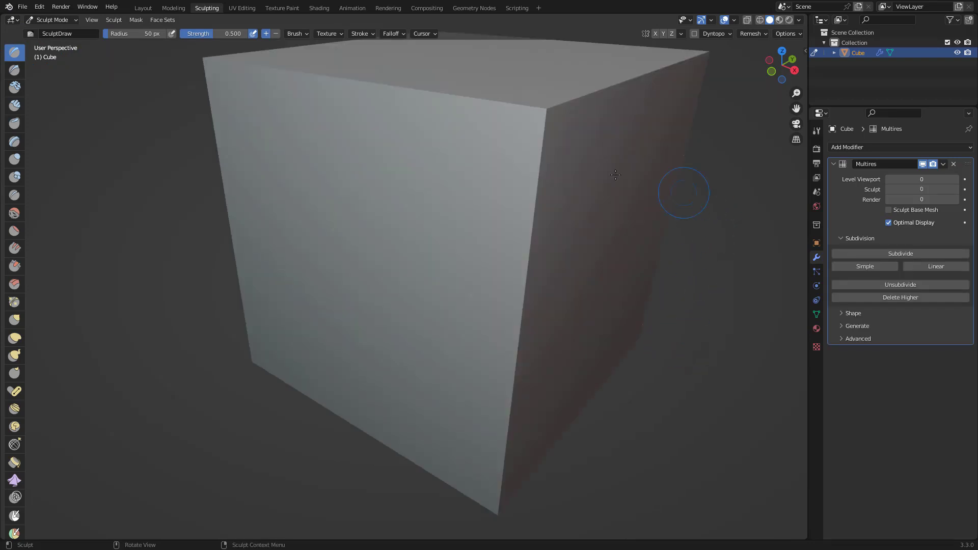
Return to the Layout workspace and remove the Multiresolution modifier from the cube
left_click(144, 8)
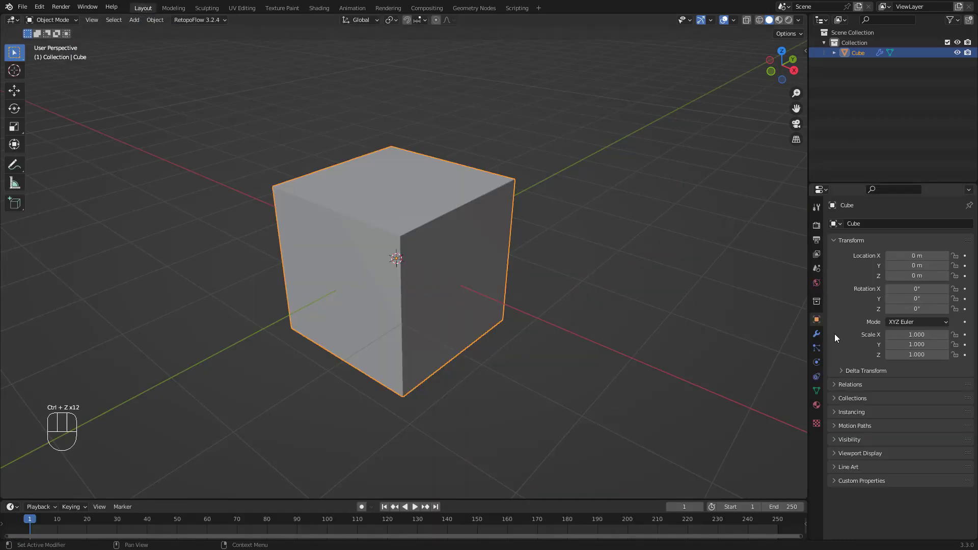
left_click(817, 334)
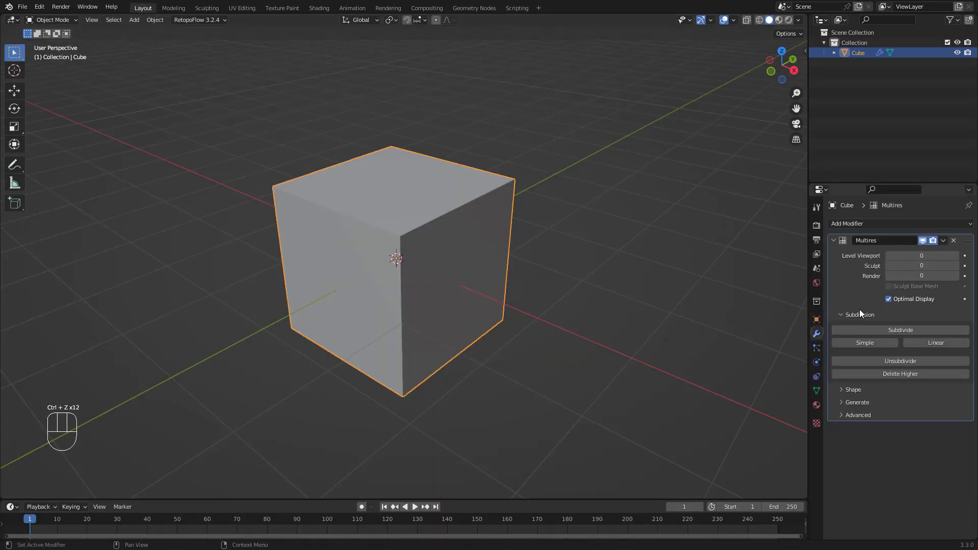
left_click(953, 240)
Add a Subdivision Surface modifier with 5 viewport levels to the cube and apply it
left_click(876, 225)
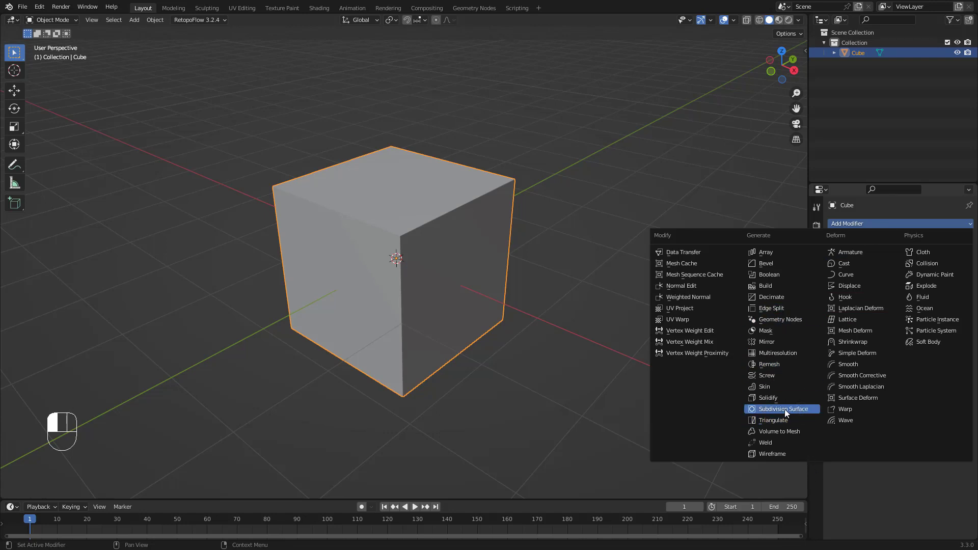
left_click(767, 409)
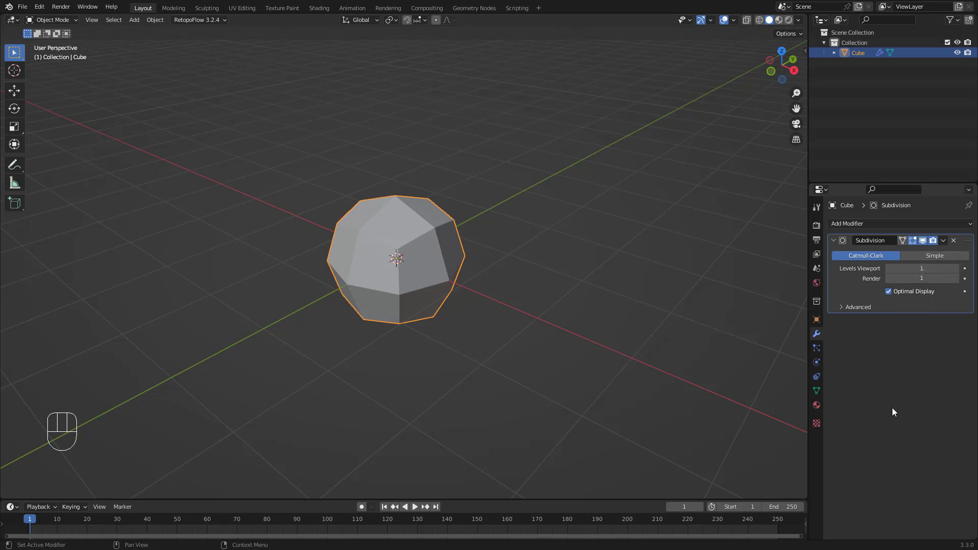
left_click(957, 269)
left_click(956, 269)
left_click(956, 268)
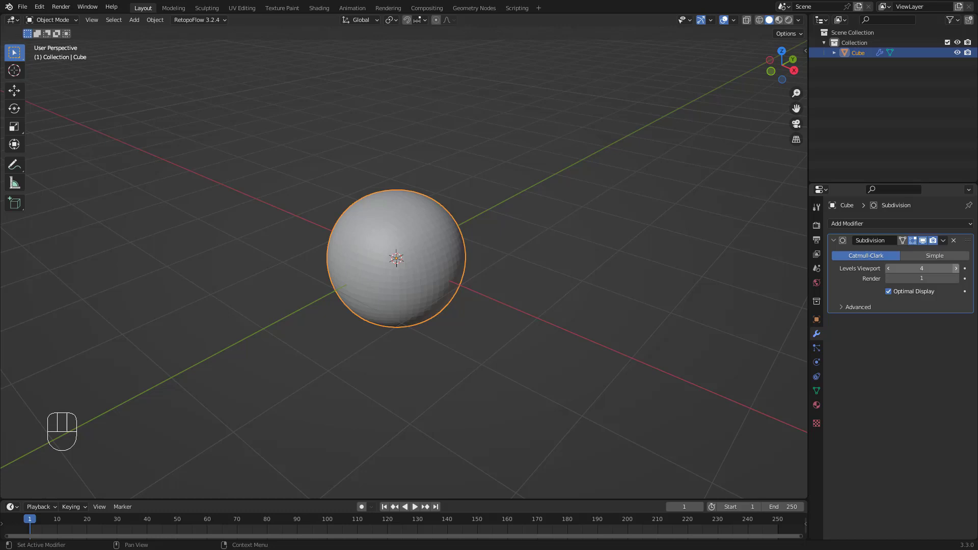
left_click(956, 269)
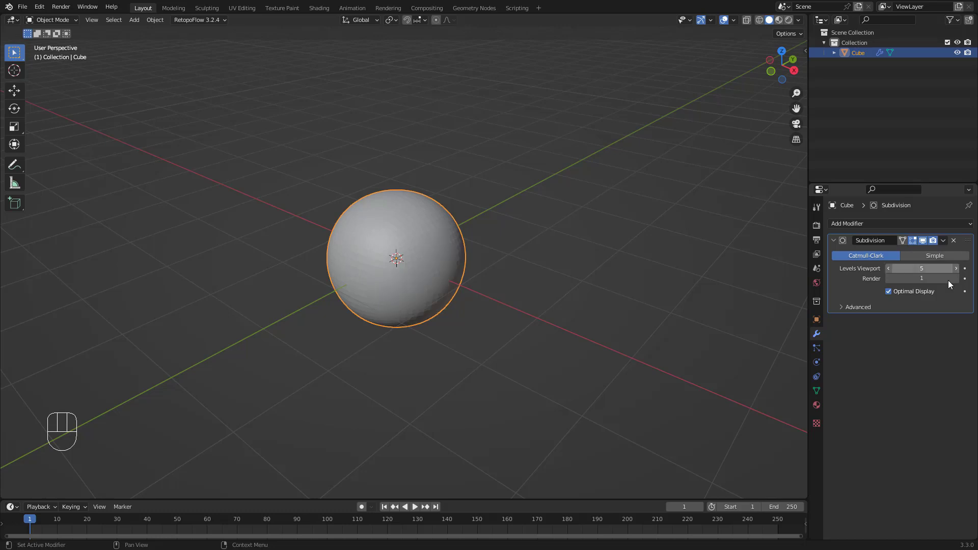
left_click(943, 241)
left_click(913, 253)
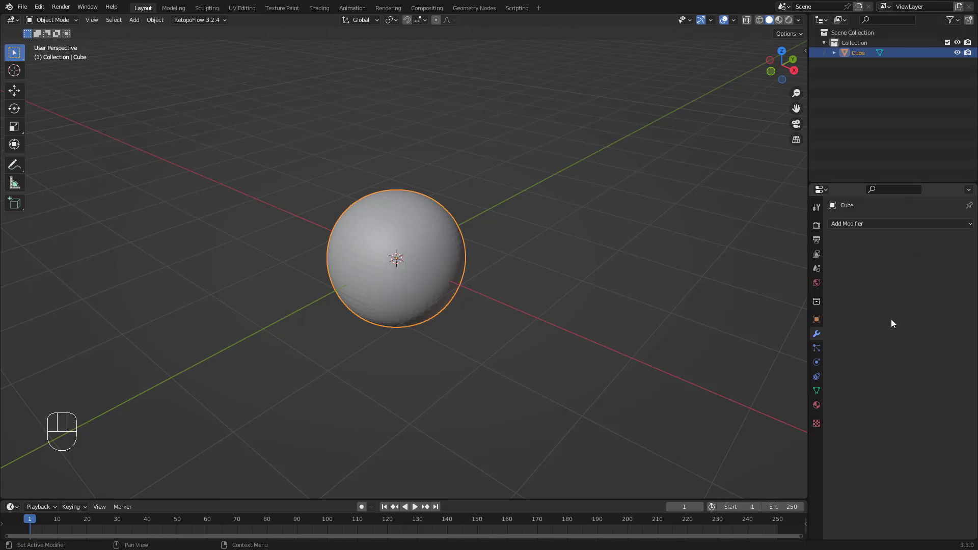
Switch to the Sculpting workspace and test a zigzag Draw stroke on the front of the sphere
left_click(200, 8)
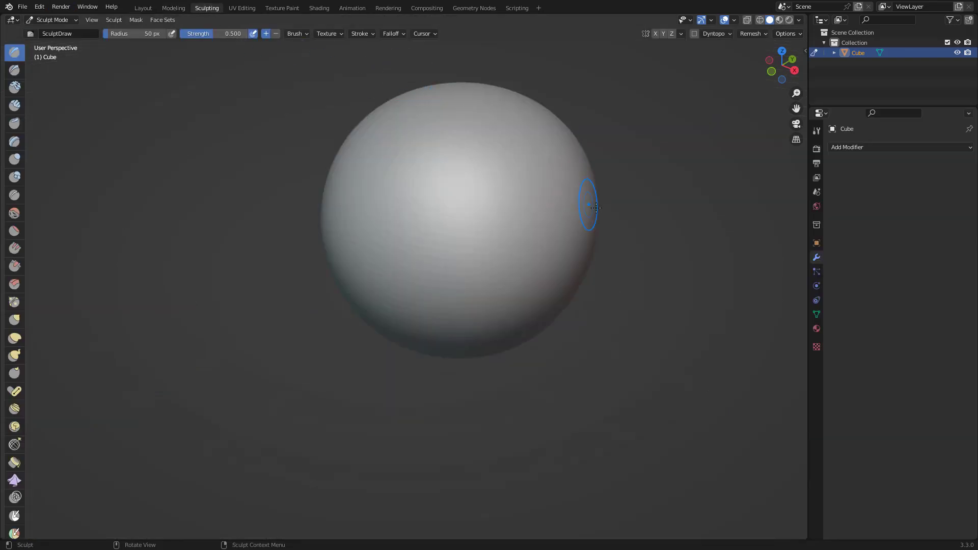
mouse_move(448, 244)
left_mouse_down()
mouse_move(479, 194)
mouse_move(550, 255)
mouse_move(580, 300)
left_mouse_up()
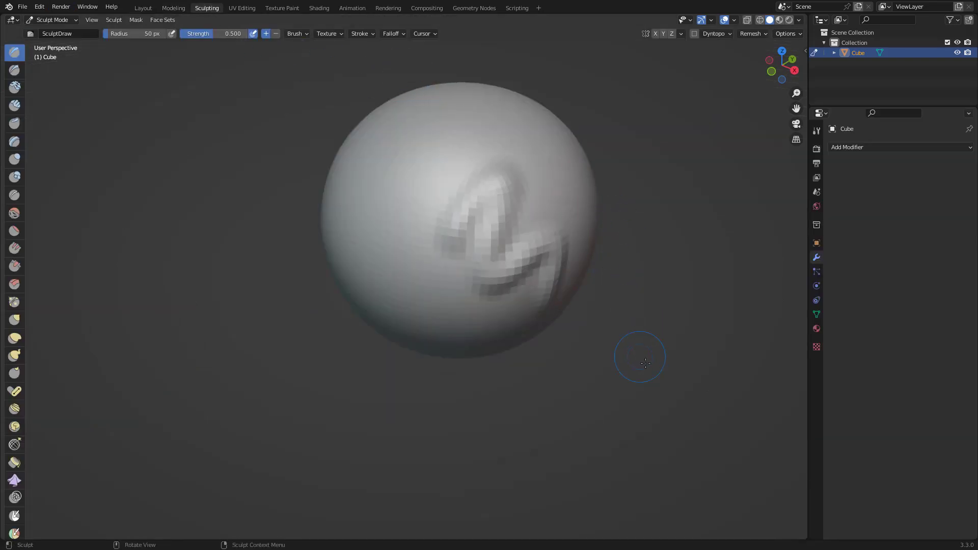
Add a Multiresolution modifier to the sphere and subdivide it to sculpt level 2
left_click(873, 147)
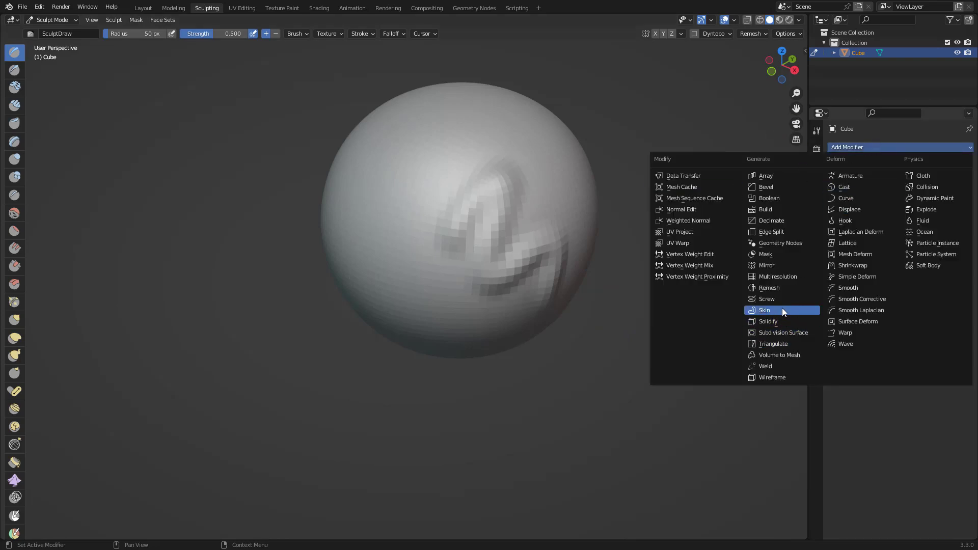
left_click(779, 277)
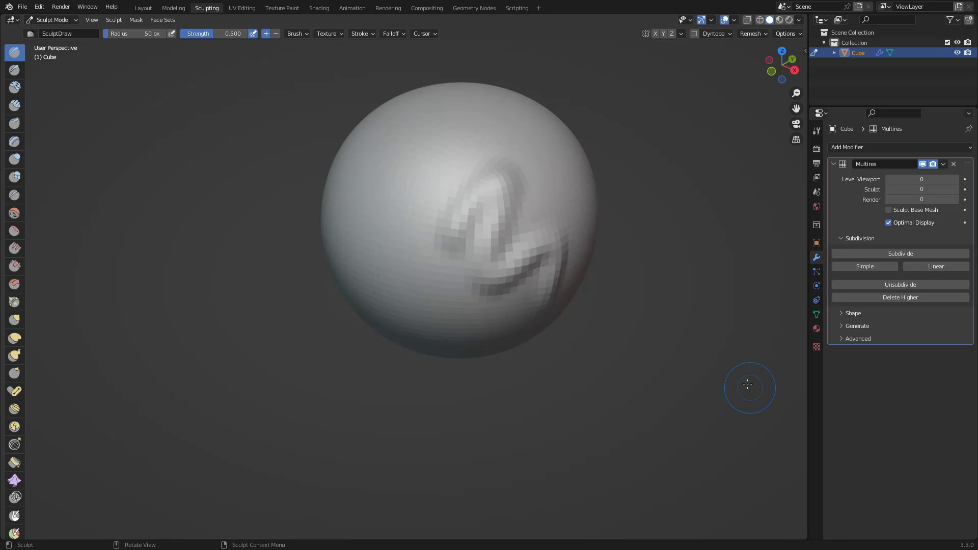
left_click(914, 254)
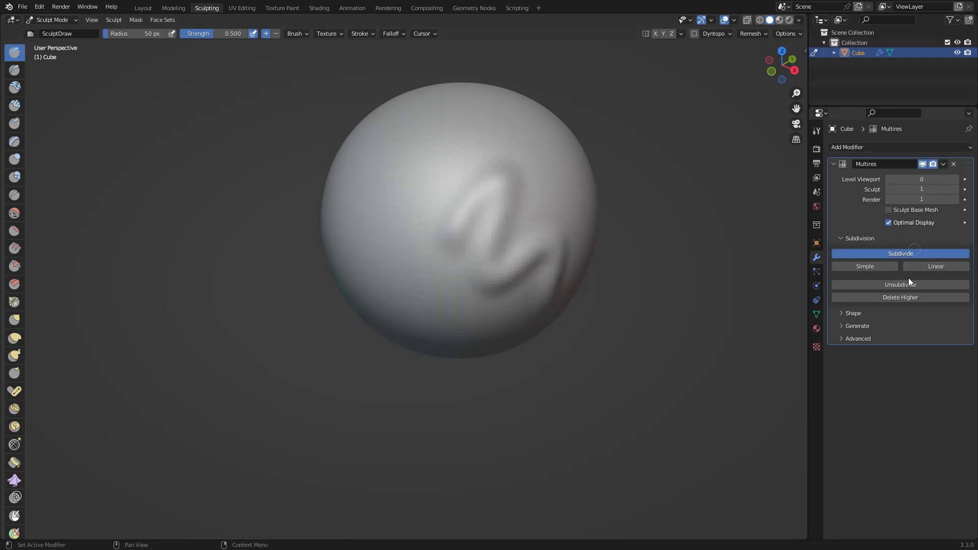
Test more Draw strokes on the front, lower side and right side of the subdivided sphere
mouse_move(414, 225)
left_mouse_down()
mouse_move(534, 262)
mouse_move(539, 302)
left_mouse_up()
middle_click_drag(631, 364, 660, 331)
mouse_move(389, 315)
left_mouse_down()
mouse_move(426, 268)
mouse_move(481, 359)
left_mouse_up()
mouse_move(586, 343)
middle_mouse_down()
mouse_move(602, 358)
mouse_move(612, 245)
middle_mouse_up()
mouse_move(607, 173)
left_mouse_down()
mouse_move(708, 239)
mouse_move(713, 316)
left_mouse_up()
middle_click_drag(682, 397, 748, 358)
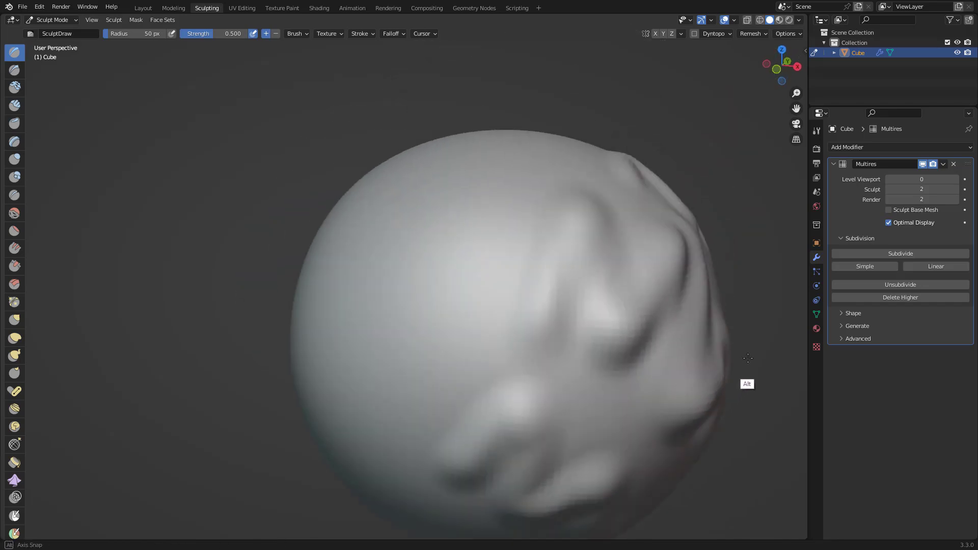
left_click_drag(747, 358, 744, 349, "alt")
Undo the Draw strokes and Multiresolution subdivisions, and enable X-axis mirroring for sculpting
key("ctrl+z")
key("ctrl+z")
key("ctrl+z")
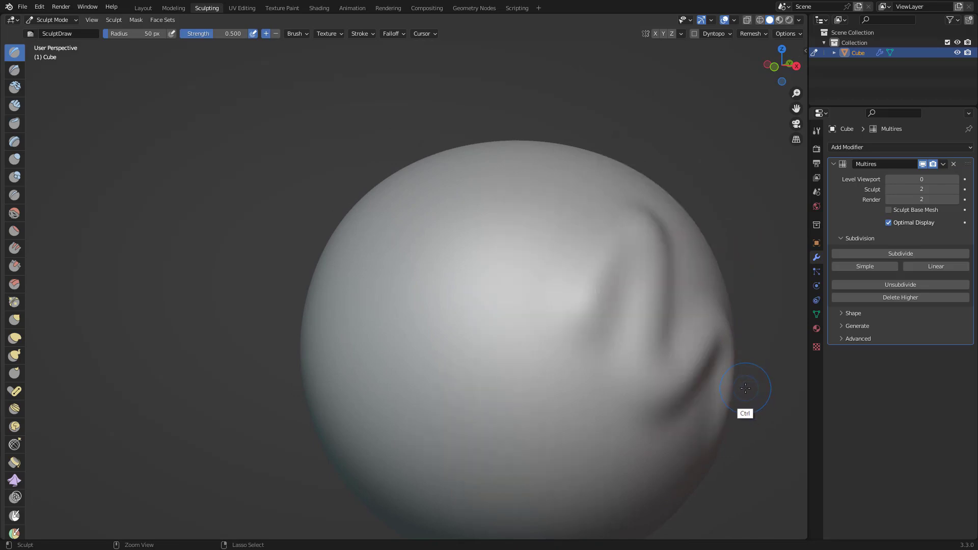
key("ctrl+z")
left_click_drag(770, 285, 754, 294, "alt")
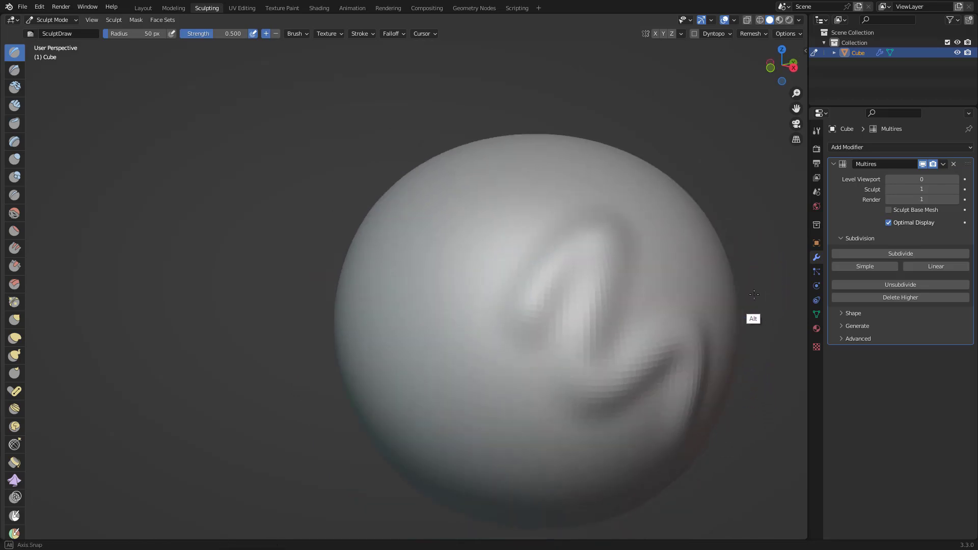
middle_click_drag(754, 294, 744, 278, "alt")
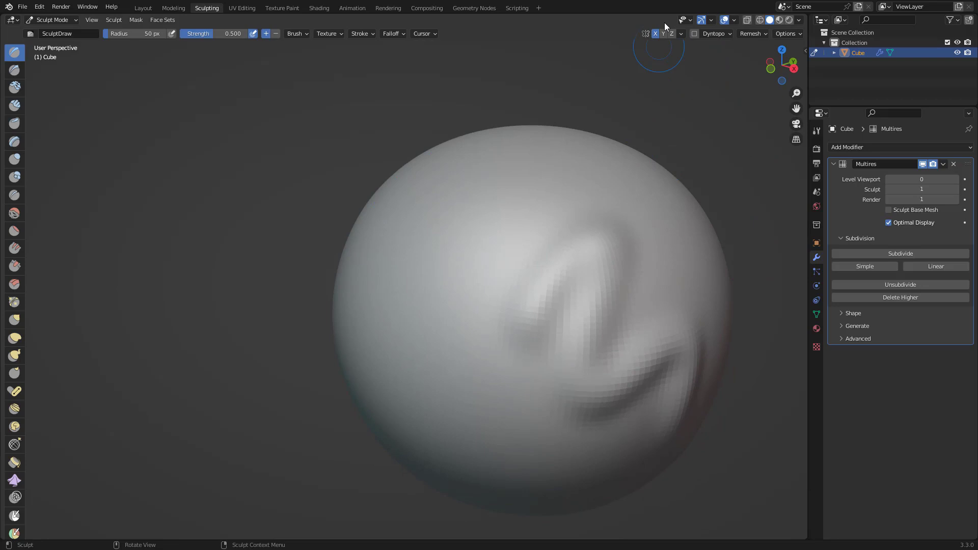
key("ctrl+z")
key("ctrl+z")
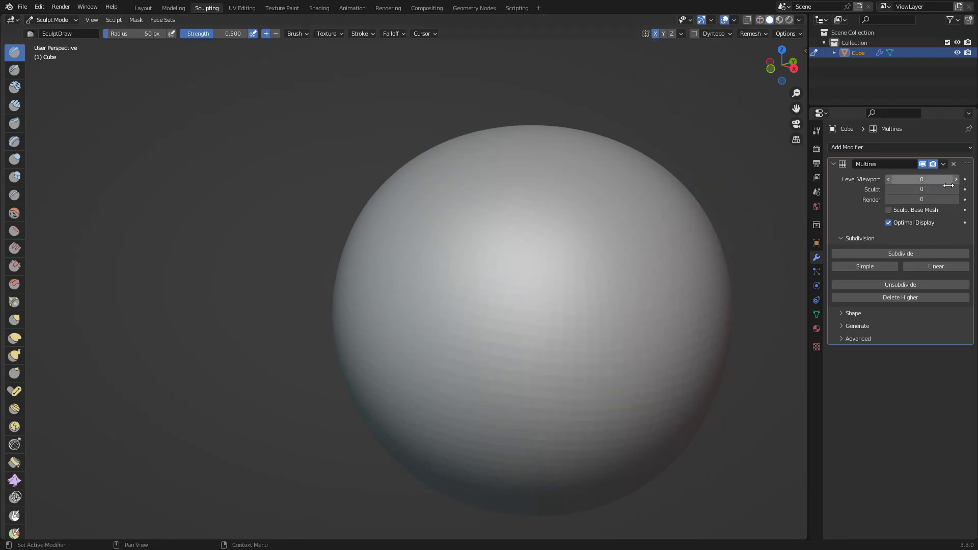
Subdivide the Multiresolution modifier to level 3 and sculpt a mirrored zigzag Draw stroke on the sphere's side
left_click(924, 253)
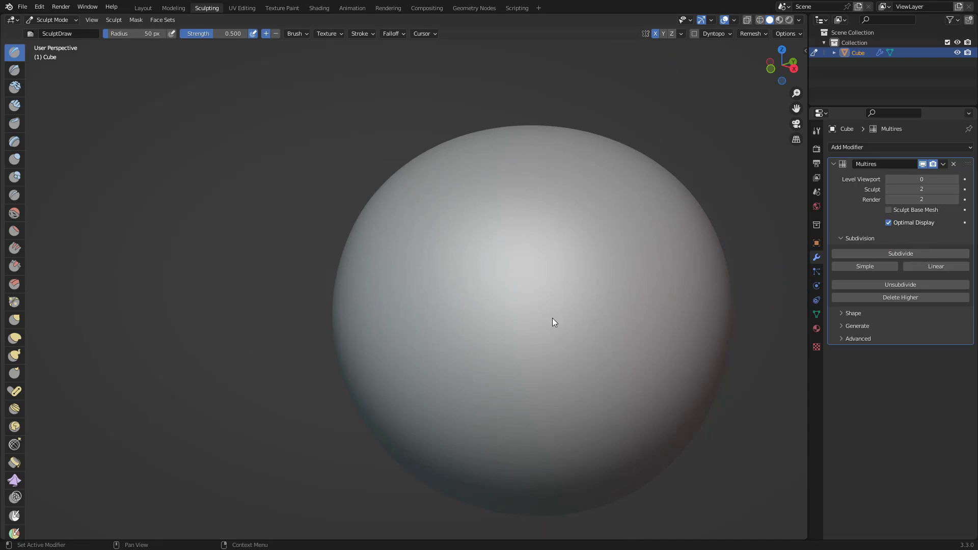
mouse_move(499, 326)
left_mouse_down()
mouse_move(574, 281)
mouse_move(665, 395)
mouse_move(655, 426)
left_mouse_up()
left_click_drag(747, 269, 784, 264, "alt")
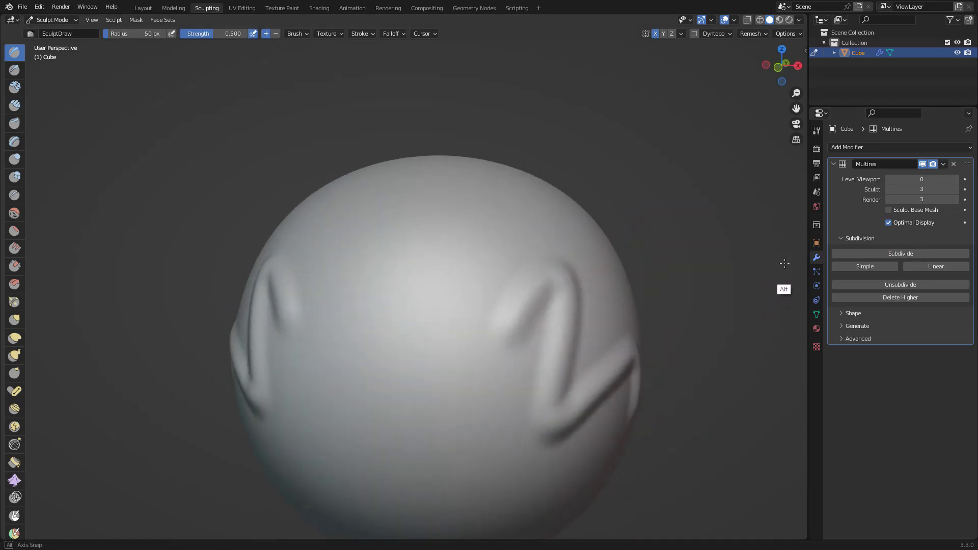
middle_click_drag(784, 263, 724, 288, "alt")
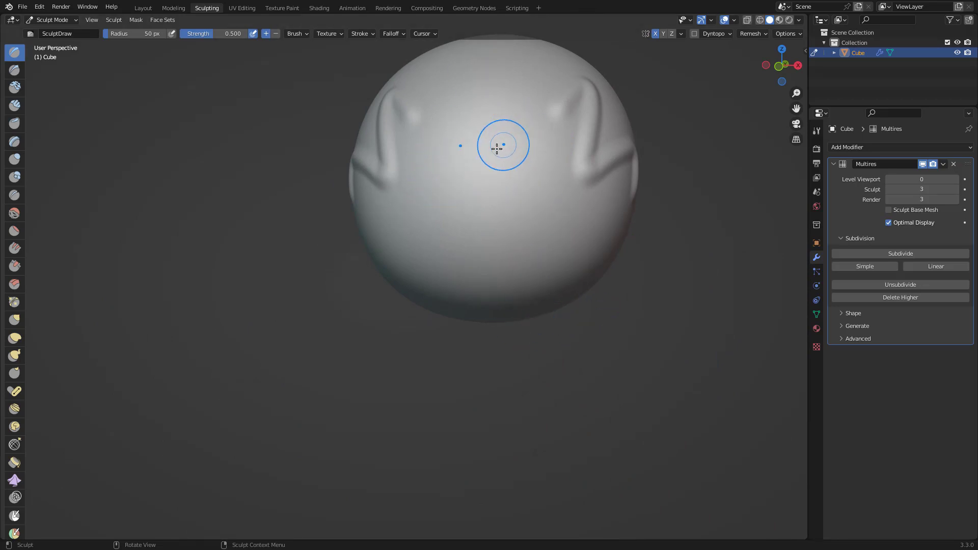
Sculpt a curving mirrored Draw stroke from the centre of the sphere's front down toward its lower side
mouse_move(498, 146)
left_mouse_down()
mouse_move(526, 188)
mouse_move(606, 247)
left_mouse_up()
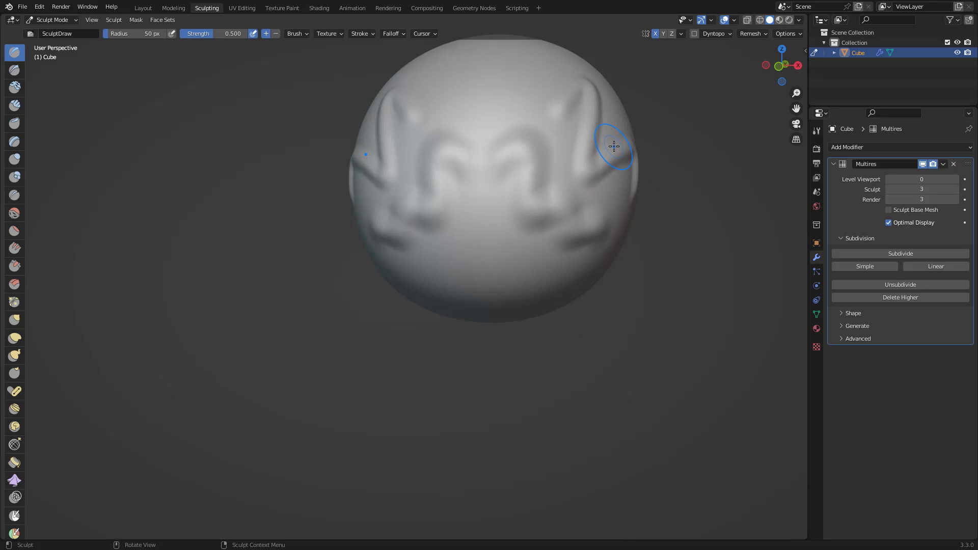
left_click_drag(660, 281, 653, 300, "alt")
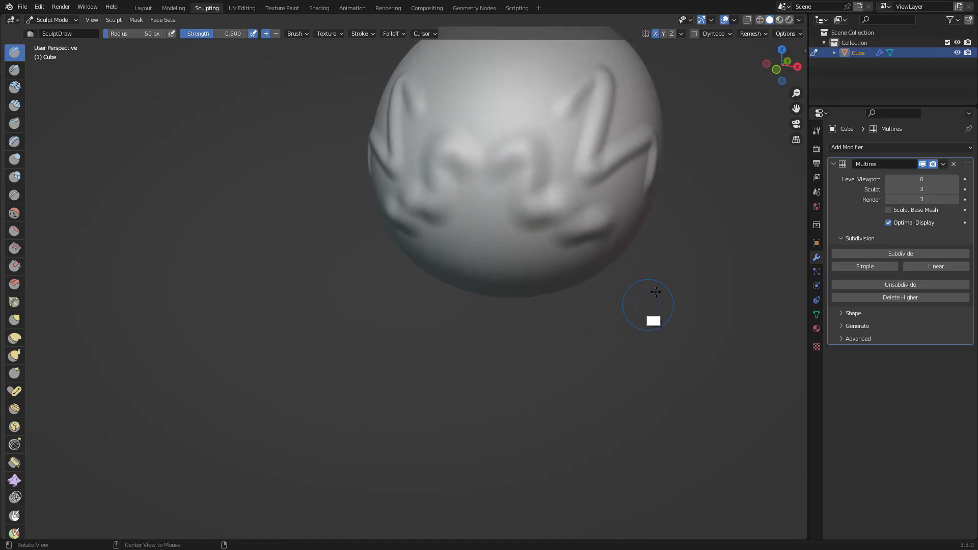
left_click_drag(692, 222, 680, 254, "alt+shift")
middle_click_drag(681, 254, 679, 262)
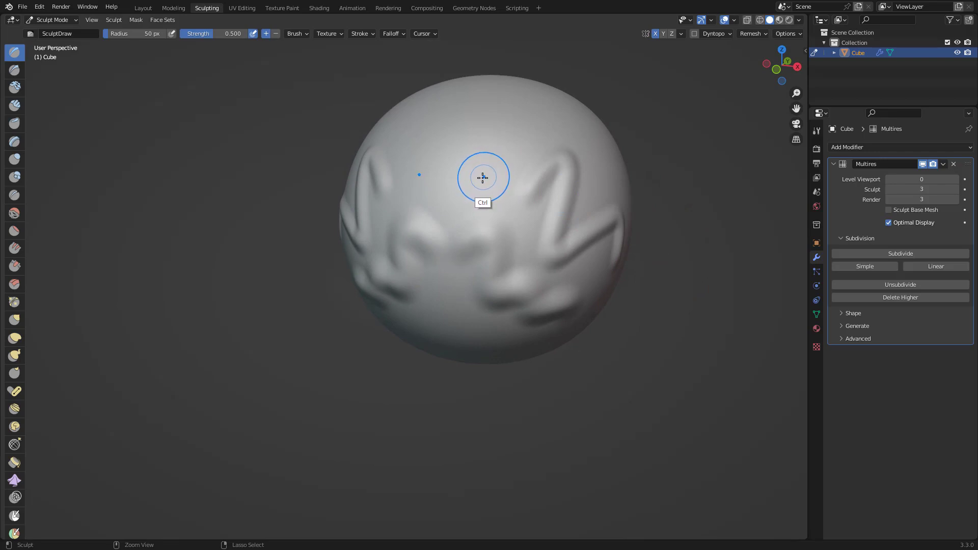
Carve grooves with inverted Draw strokes across the sphere's upper front and side, and add raised strokes on the lower front
mouse_move(487, 174)
left_mouse_down("ctrl")
mouse_move(491, 155)
mouse_move(522, 152)
mouse_move(595, 174)
mouse_move(624, 206)
left_mouse_up("ctrl")
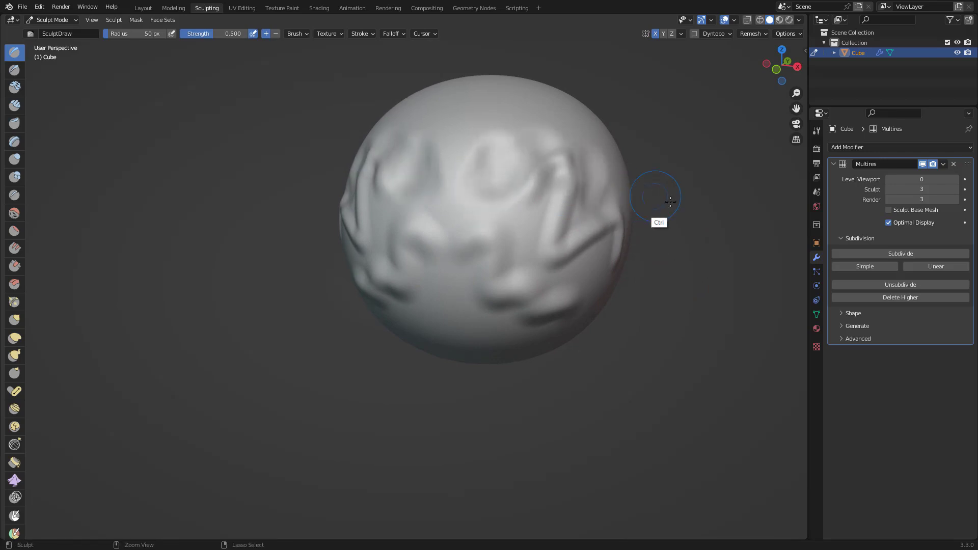
mouse_move(479, 137)
left_mouse_down("ctrl")
mouse_move(473, 117)
mouse_move(532, 107)
mouse_move(629, 153)
left_mouse_up("ctrl")
mouse_move(671, 341)
middle_mouse_down("alt")
mouse_move(618, 311)
mouse_move(626, 306)
middle_mouse_up("alt")
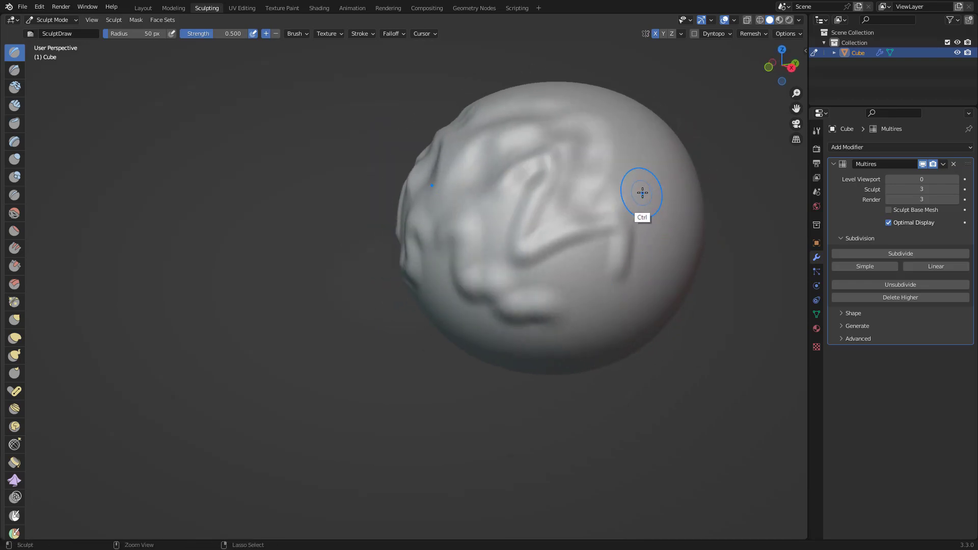
mouse_move(636, 192)
left_mouse_down("ctrl")
mouse_move(649, 253)
mouse_move(581, 331)
mouse_move(650, 284)
mouse_move(660, 305)
left_mouse_up("ctrl")
middle_click_drag(671, 345, 657, 301, "alt")
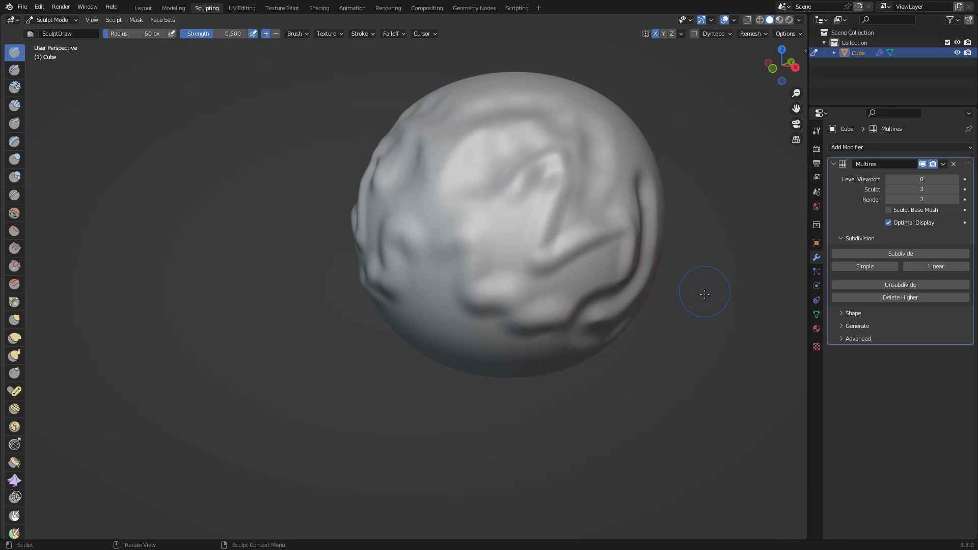
mouse_move(569, 313)
left_mouse_down()
mouse_move(487, 286)
mouse_move(539, 290)
mouse_move(473, 290)
mouse_move(569, 285)
mouse_move(467, 240)
mouse_move(397, 240)
mouse_move(438, 275)
mouse_move(559, 306)
mouse_move(627, 311)
left_mouse_up()
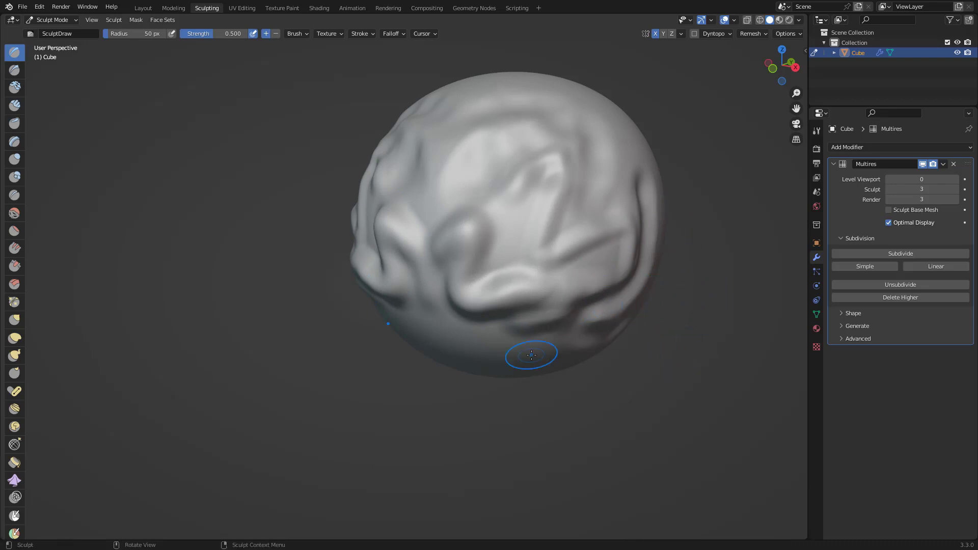
mouse_move(678, 324)
left_mouse_down("alt")
mouse_move(705, 330)
mouse_move(709, 310)
mouse_move(689, 305)
mouse_move(673, 347)
left_mouse_up("alt")
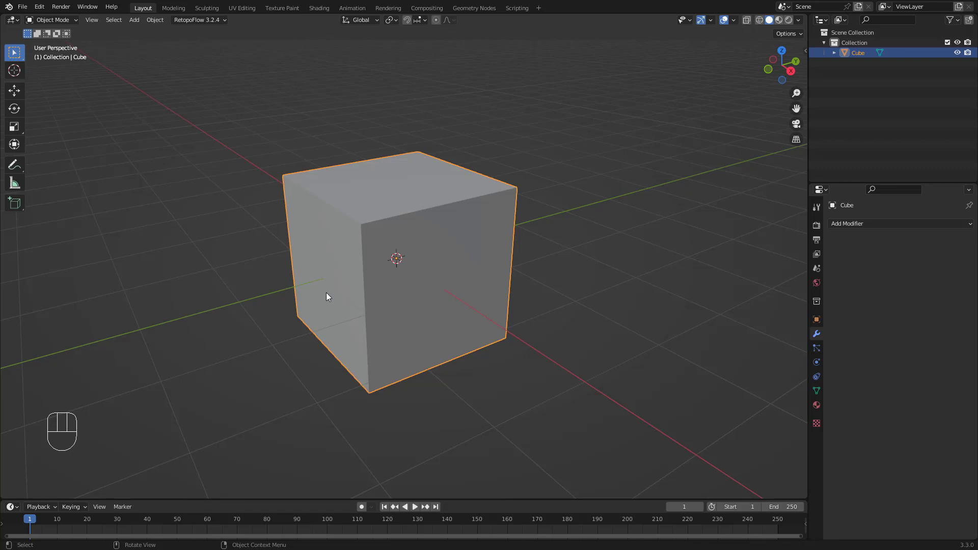
Switch the default cube to the Sculpting workspace and try Draw strokes across its front face
left_click(207, 8)
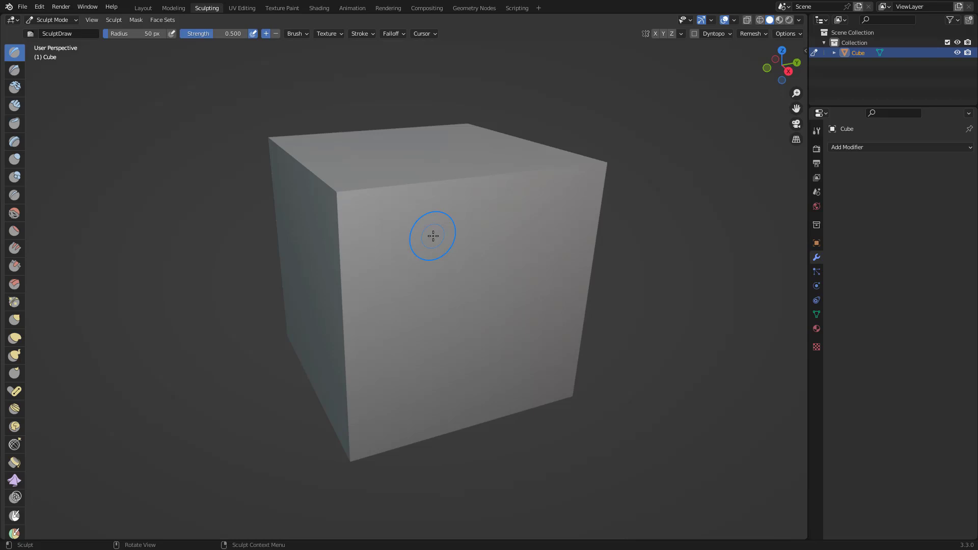
left_click_drag(446, 282, 456, 252)
left_click_drag(488, 352, 613, 148)
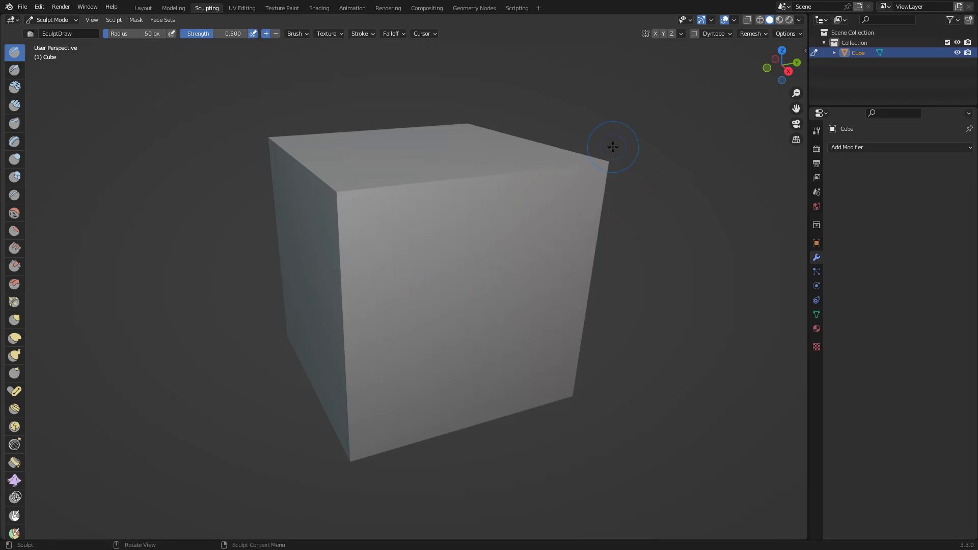
Display the wireframe overlay on the cube
left_click(734, 20)
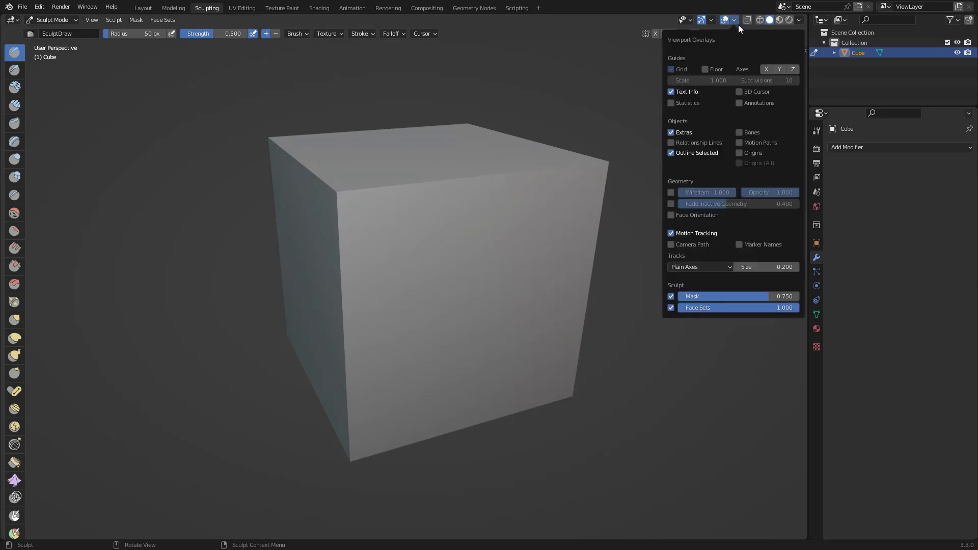
left_click(671, 193)
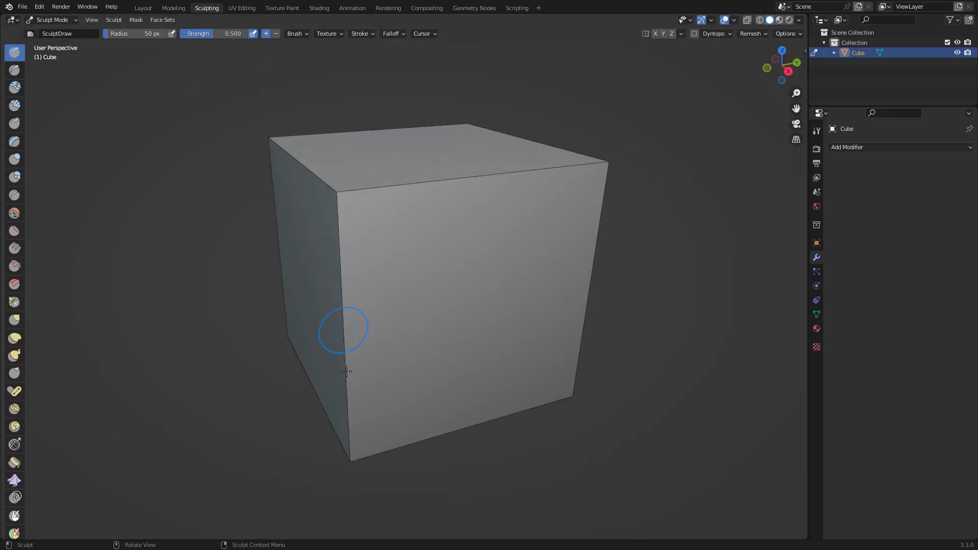
middle_click_drag(677, 375, 658, 257)
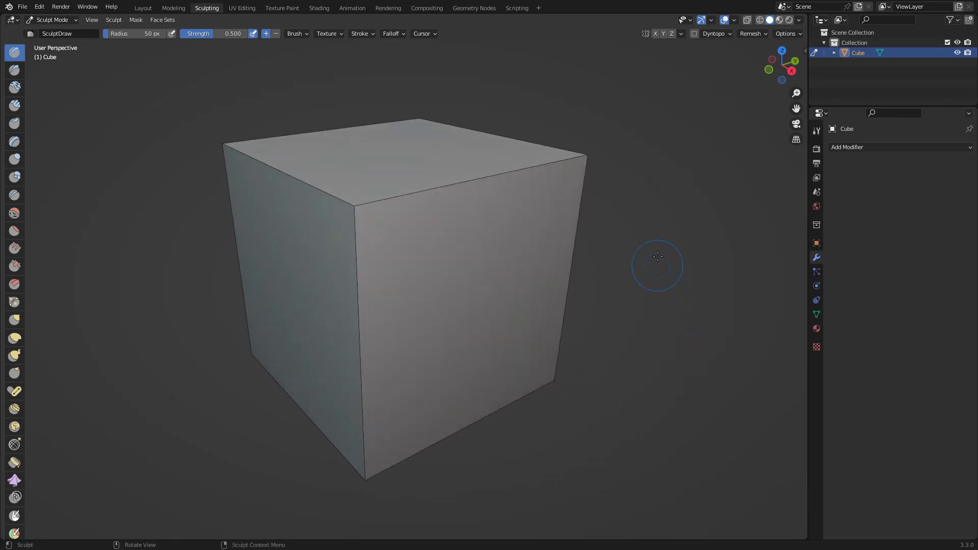
Enable Dyntopo for the cube and enlarge the Draw brush radius to 82 px
left_click(695, 33)
left_click(693, 59)
left_click(727, 35)
key("bracketright")
key("bracketright")
key("bracketright")
key("bracketright")
key("bracketright")
Sculpt raised Draw strokes around the cube's near vertical edge and across the two adjoining side faces
mouse_move(381, 228)
left_mouse_down()
mouse_move(358, 257)
mouse_move(360, 300)
mouse_move(444, 199)
mouse_move(362, 306)
left_mouse_up()
mouse_move(392, 270)
left_mouse_down()
mouse_move(367, 308)
mouse_move(329, 336)
left_mouse_up()
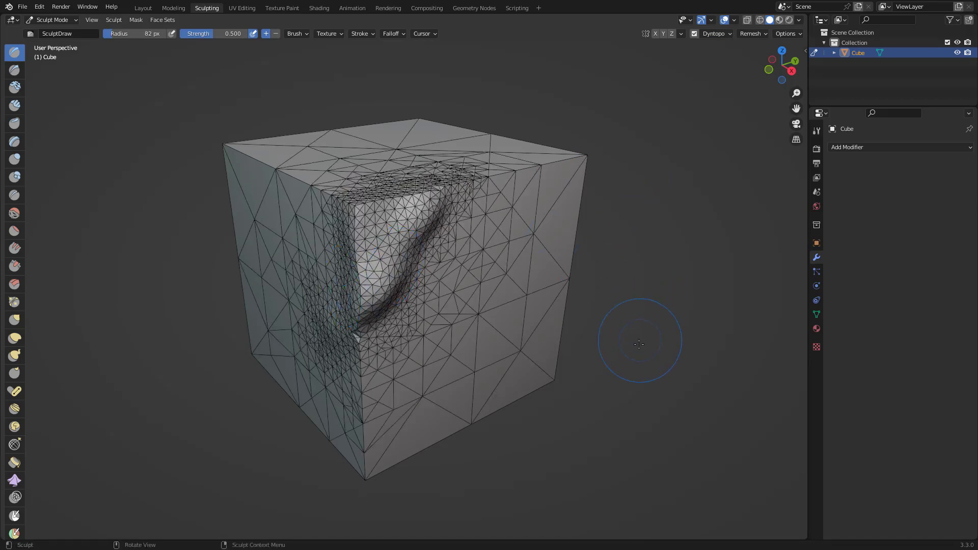
mouse_move(655, 396)
middle_mouse_down()
mouse_move(677, 430)
mouse_move(690, 415)
middle_mouse_up()
mouse_move(336, 200)
left_mouse_down()
mouse_move(375, 199)
mouse_move(351, 231)
mouse_move(326, 214)
mouse_move(239, 326)
mouse_move(351, 203)
mouse_move(357, 310)
left_mouse_up()
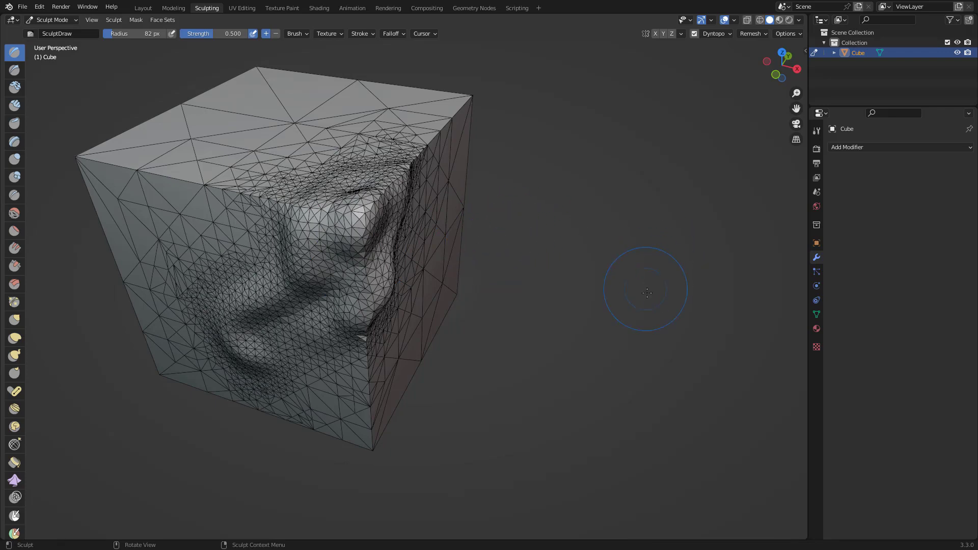
Add Draw strokes across the cube's other side face and top, then along the near vertical edge
middle_click_drag(647, 356, 596, 301)
middle_click_drag(407, 304, 406, 304)
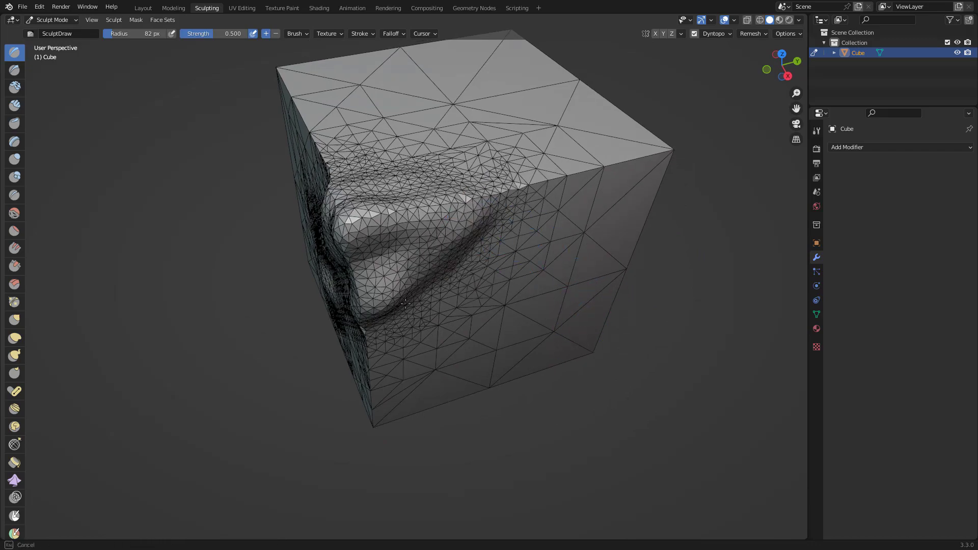
mouse_move(405, 304)
left_mouse_down()
mouse_move(525, 204)
mouse_move(581, 217)
mouse_move(497, 133)
mouse_move(453, 143)
left_mouse_up()
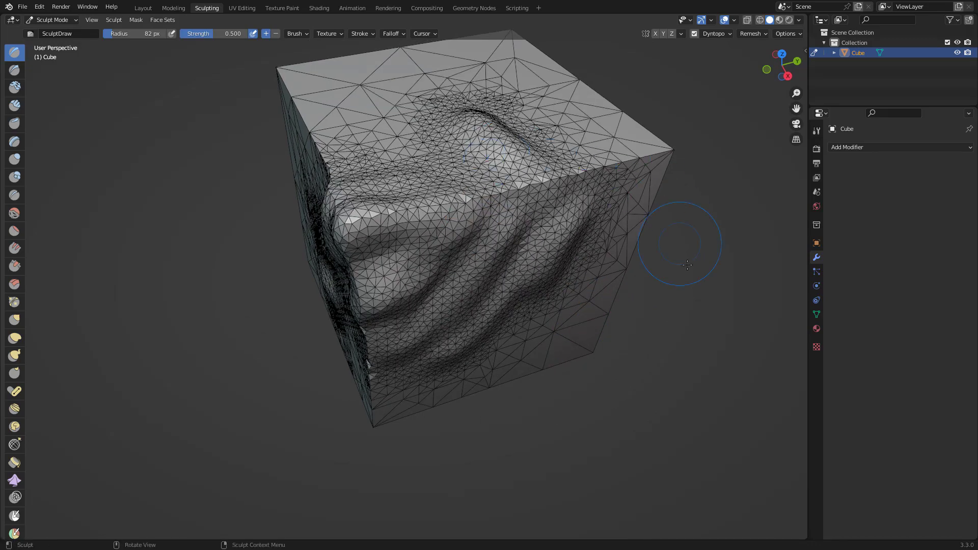
mouse_move(697, 333)
middle_mouse_down()
mouse_move(722, 287)
mouse_move(759, 296)
middle_mouse_up()
mouse_move(315, 204)
left_mouse_down()
mouse_move(268, 204)
mouse_move(376, 337)
mouse_move(438, 448)
left_mouse_up()
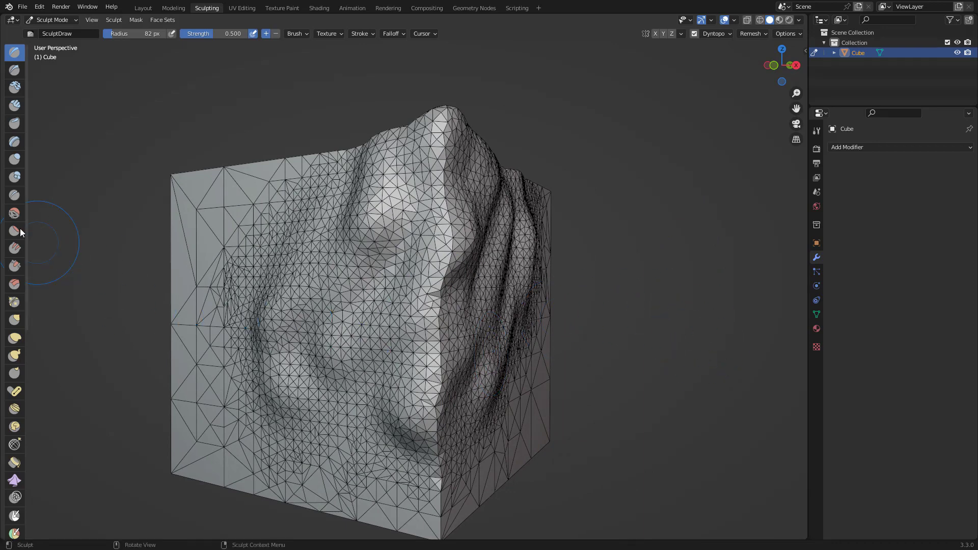
Fill the hollows near the lower part of the sculpted vertical edge with the Fill brush
left_click(15, 248)
mouse_move(430, 363)
left_mouse_down()
mouse_move(441, 361)
mouse_move(428, 387)
mouse_move(431, 356)
mouse_move(415, 369)
left_mouse_up()
left_click_drag(674, 378, 722, 390, "alt")
mouse_move(418, 382)
left_mouse_down()
mouse_move(428, 361)
mouse_move(429, 393)
left_mouse_up()
Scrape down the cube's top edge beside the sculpted corner with the Scrape/Peaks brush
left_click(15, 266)
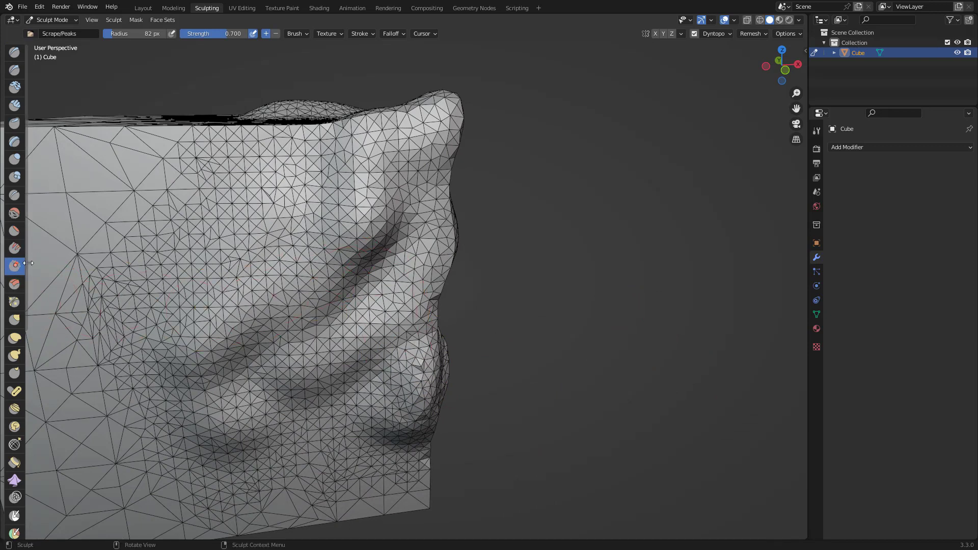
mouse_move(153, 153)
left_mouse_down()
mouse_move(193, 245)
mouse_move(247, 208)
mouse_move(252, 121)
mouse_move(291, 161)
left_mouse_up()
mouse_move(528, 200)
left_mouse_down("alt")
mouse_move(575, 268)
mouse_move(575, 259)
left_mouse_up("alt")
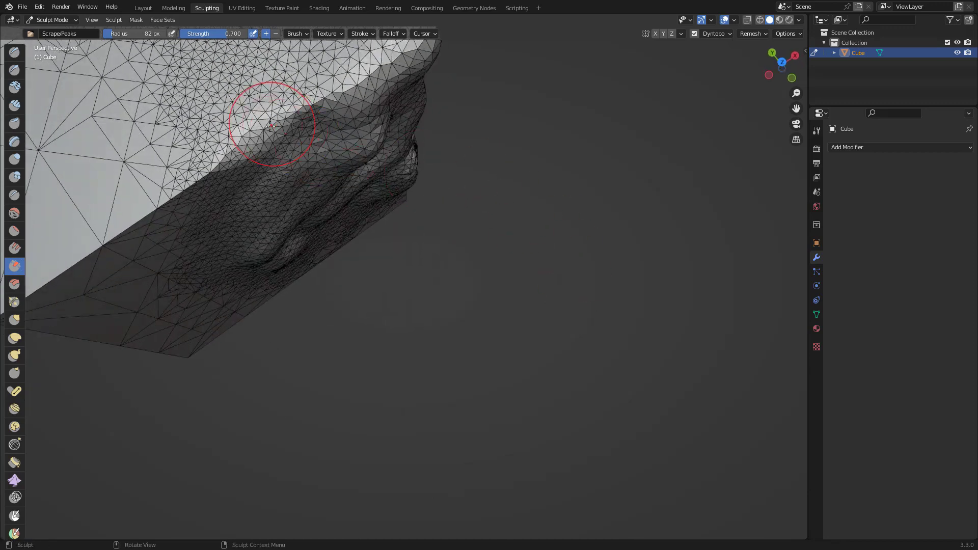
mouse_move(270, 125)
left_mouse_down()
mouse_move(153, 219)
mouse_move(275, 137)
mouse_move(81, 327)
left_mouse_up()
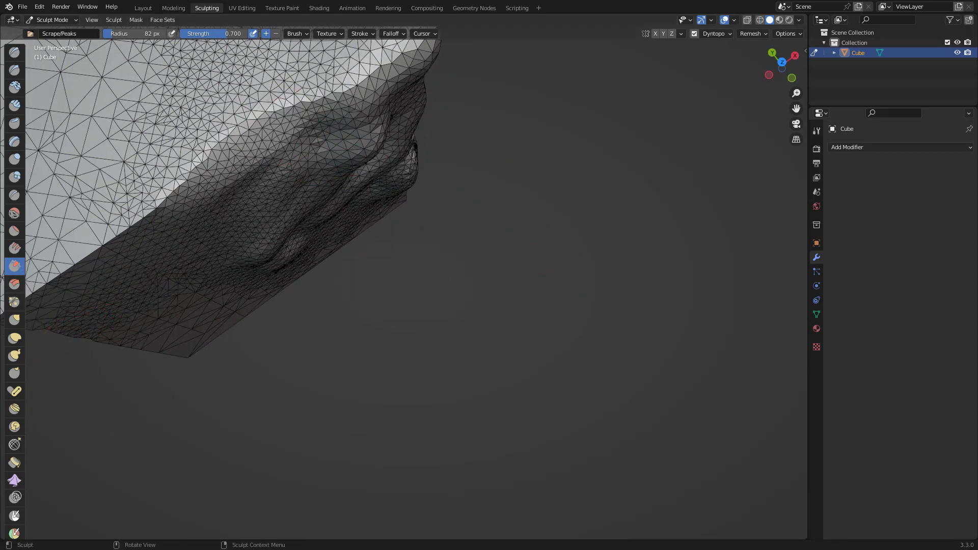
Smooth the raised ridges along the cube's top edge and the side face below it
mouse_move(546, 279)
middle_mouse_down("alt")
mouse_move(517, 290)
mouse_move(643, 331)
middle_mouse_up("alt")
mouse_move(643, 332)
left_mouse_down("alt")
mouse_move(667, 360)
mouse_move(703, 328)
mouse_move(684, 401)
mouse_move(698, 387)
left_mouse_up("alt")
middle_click_drag(699, 385, 677, 367, "alt")
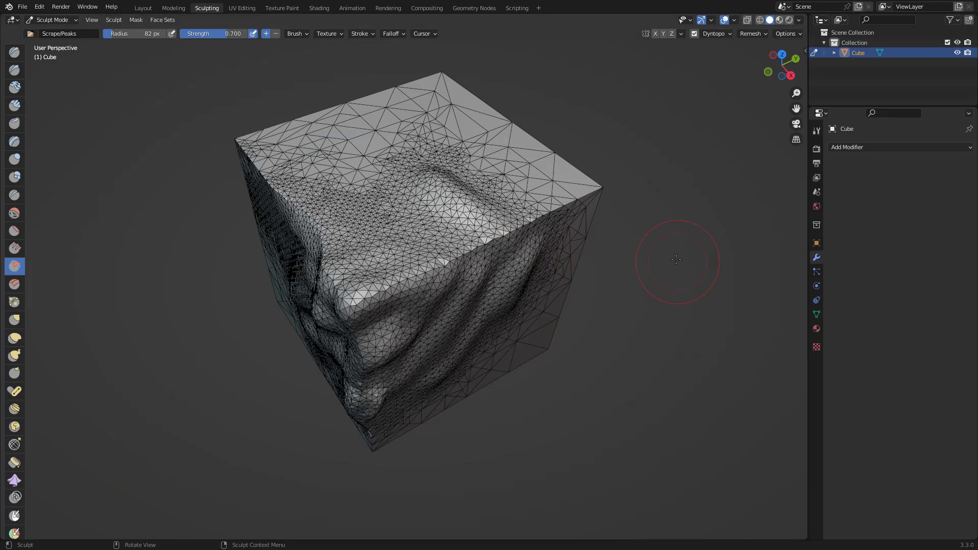
mouse_move(520, 234)
left_mouse_down("shift")
mouse_move(467, 226)
mouse_move(434, 275)
mouse_move(428, 253)
mouse_move(417, 298)
mouse_move(476, 258)
mouse_move(367, 335)
mouse_move(505, 294)
mouse_move(423, 331)
mouse_move(556, 273)
left_mouse_up("shift")
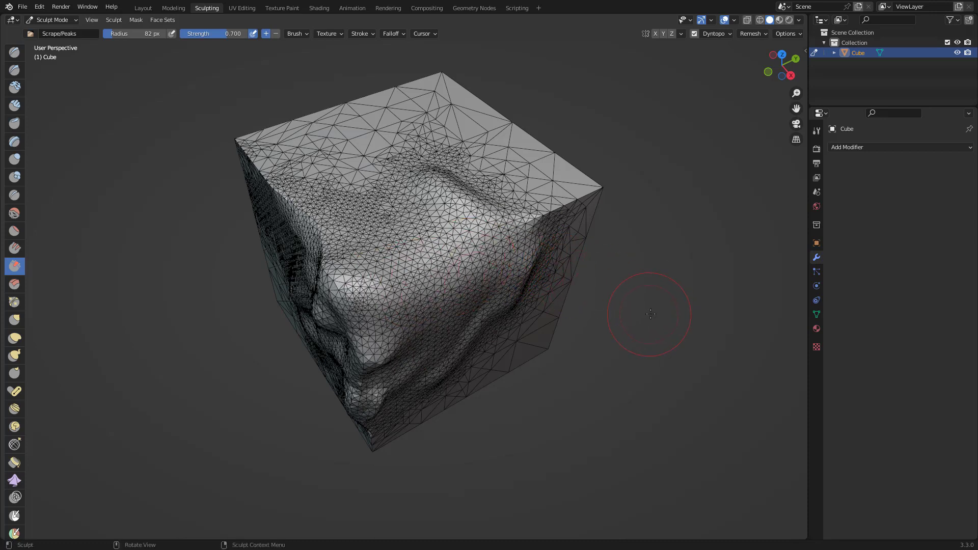
mouse_move(463, 252)
left_mouse_down("shift")
mouse_move(378, 295)
mouse_move(483, 317)
mouse_move(532, 296)
left_mouse_up("shift")
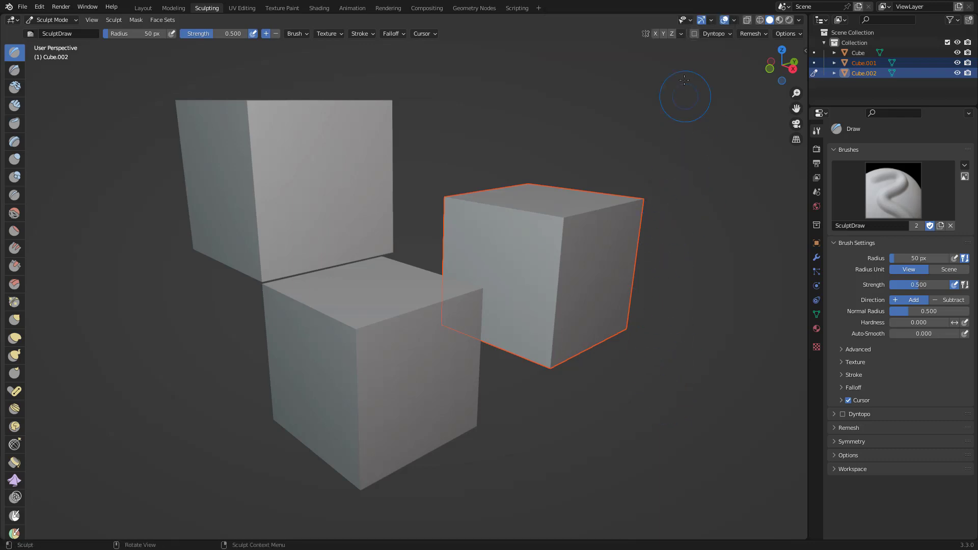
Enable Dyntopo for Cube.002 and try a Draw stroke on the separate outlined cube
left_click(695, 34)
left_click(678, 52)
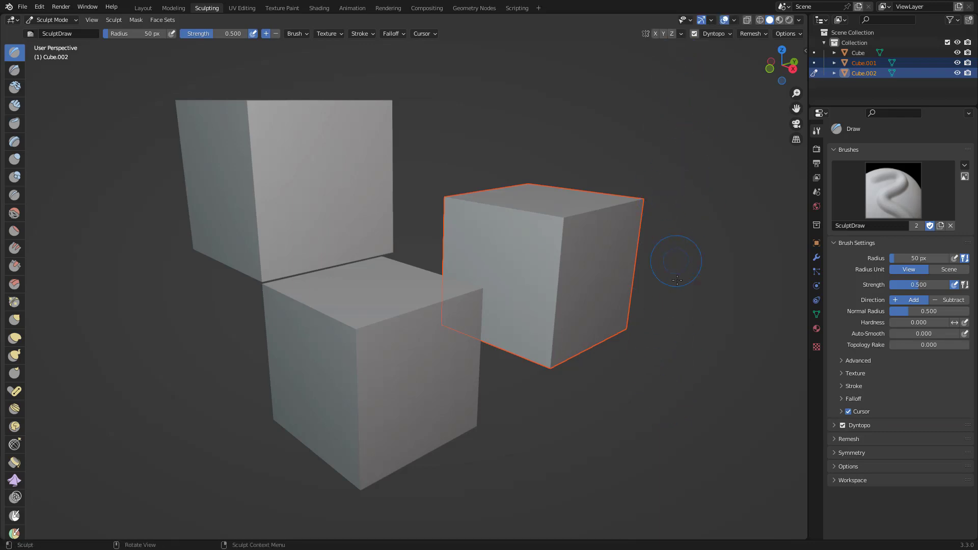
middle_click_drag(677, 383, 558, 286)
left_click_drag(546, 268, 542, 278)
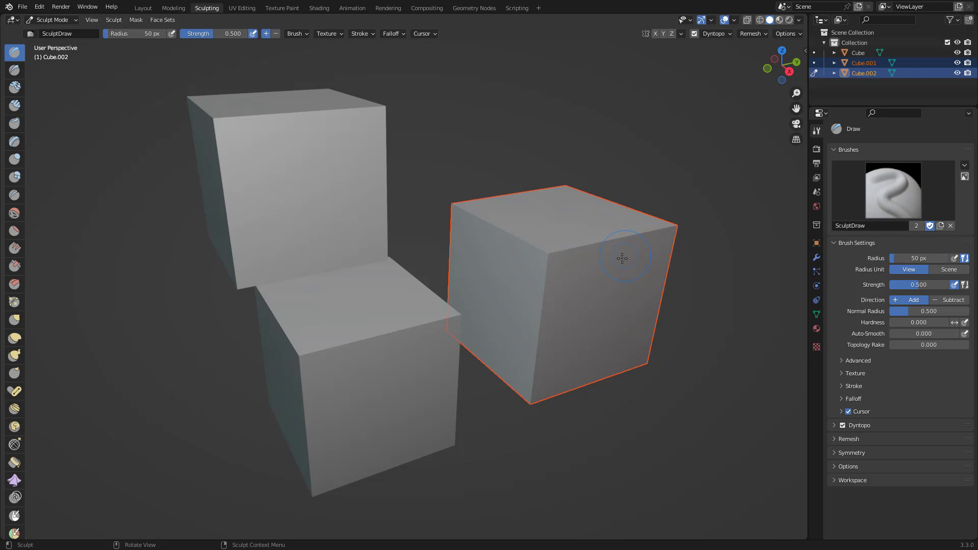
Switch the sculpting target to Cube.001 and try a Draw stroke at its near top corner
left_click(854, 55)
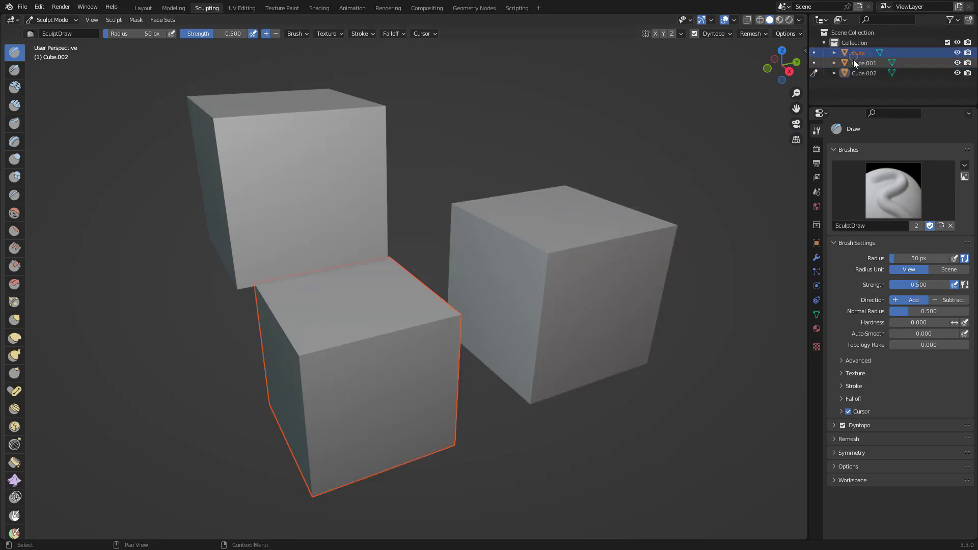
left_click(858, 63)
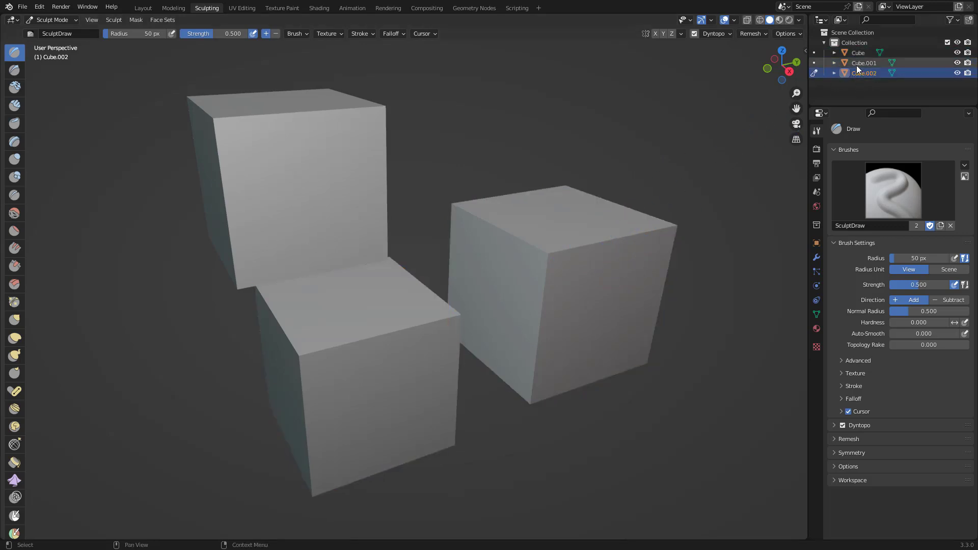
left_click(814, 63)
left_click_drag(549, 251, 563, 257)
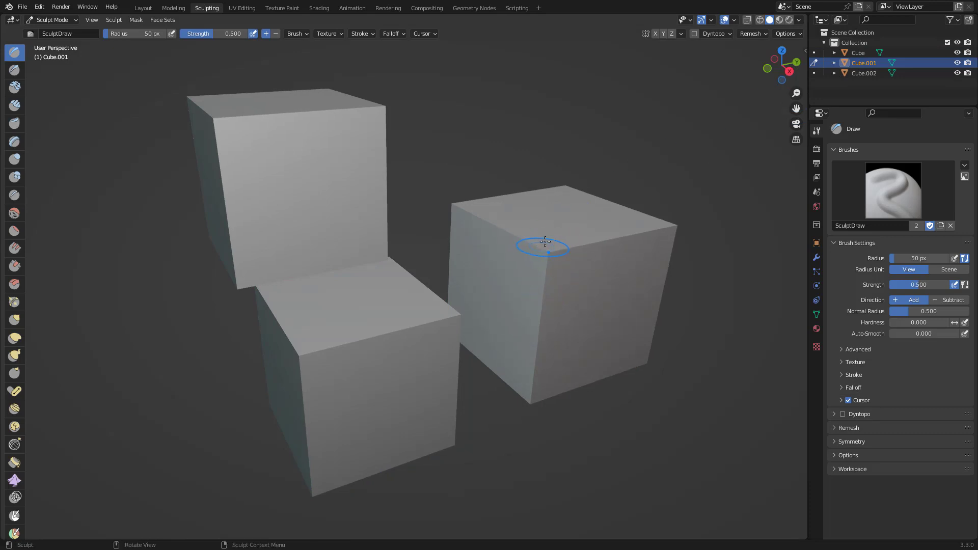
Enable Dyntopo for Cube.001 and sculpt Draw strokes around its near vertical edge and adjoining faces
left_click(693, 34)
left_click(686, 53)
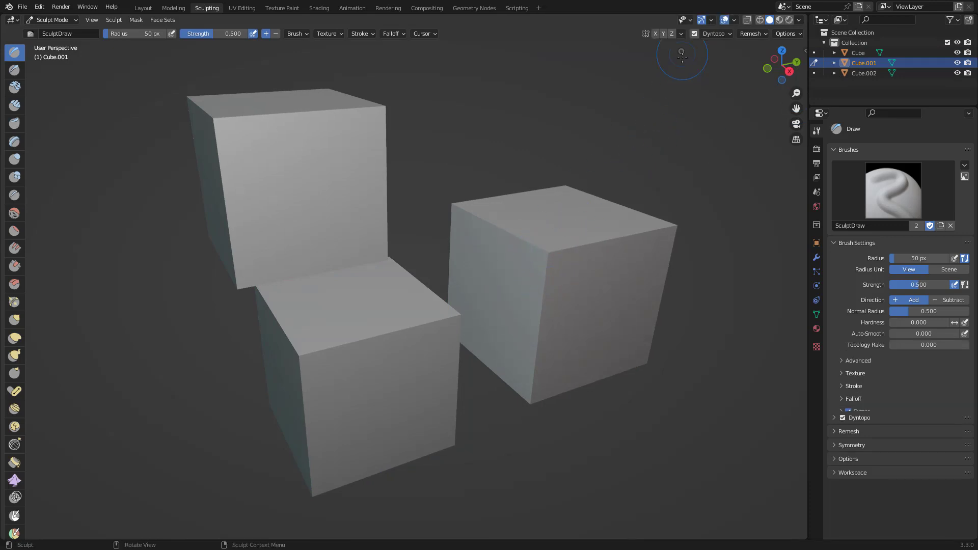
mouse_move(572, 236)
left_mouse_down()
mouse_move(561, 270)
mouse_move(619, 341)
mouse_move(515, 255)
mouse_move(540, 326)
mouse_move(556, 306)
left_mouse_up()
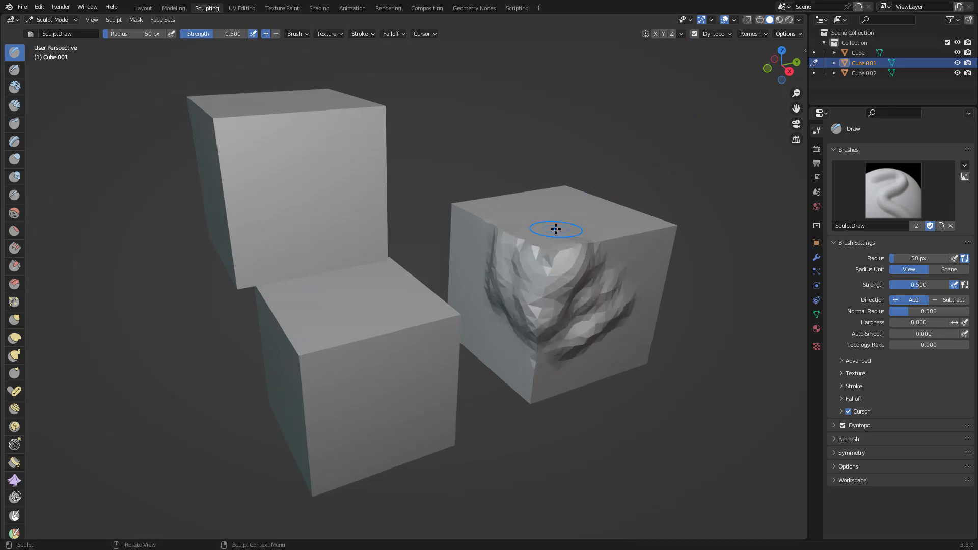
Switch sculpting to Cube with Dyntopo enabled and sculpt Draw strokes across its front and top edge
left_click(814, 53)
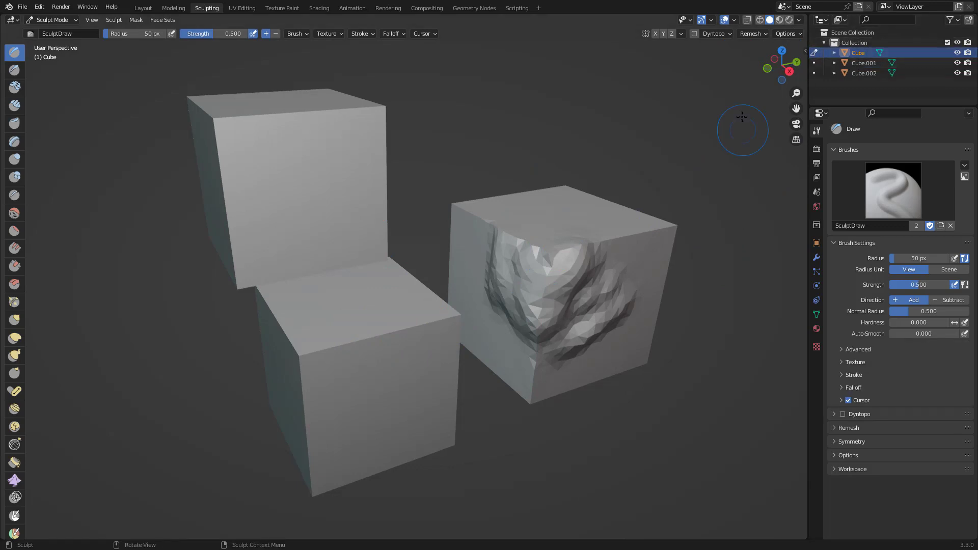
left_click(705, 33)
left_click(692, 34)
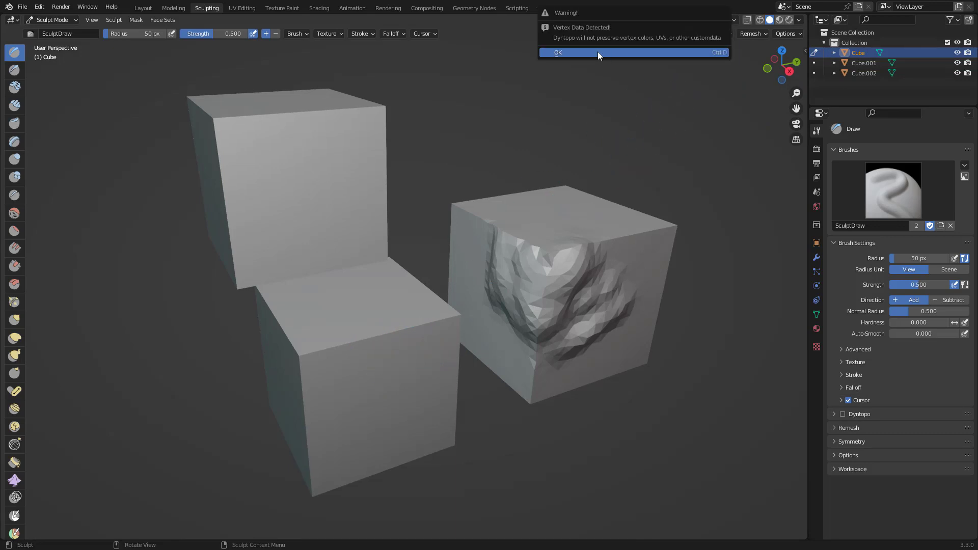
left_click(597, 52)
mouse_move(338, 360)
left_mouse_down()
mouse_move(311, 377)
mouse_move(379, 377)
mouse_move(418, 328)
mouse_move(403, 449)
left_mouse_up()
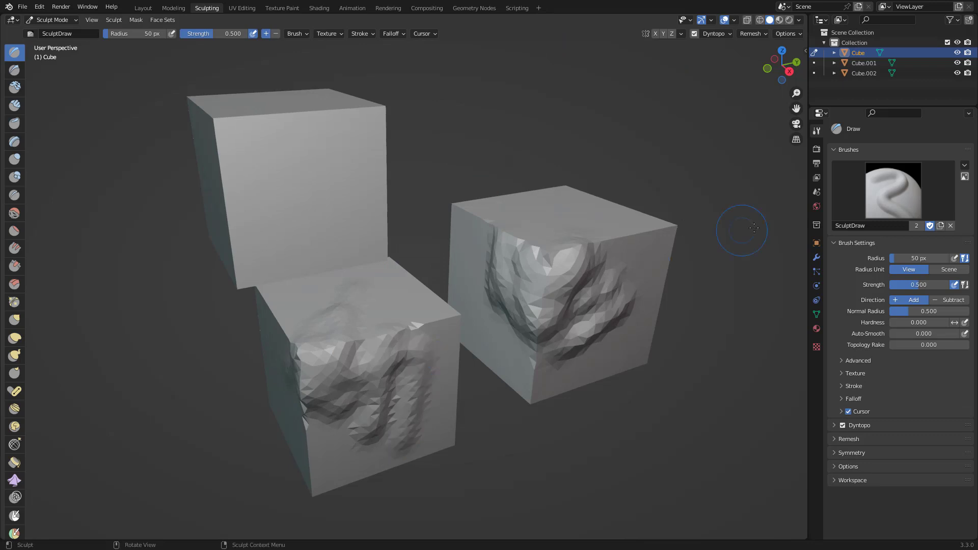
Switch sculpting to Cube.002 with Dyntopo enabled and sculpt diagonal Draw strokes across its front and near the adjoining edge
left_click(813, 73)
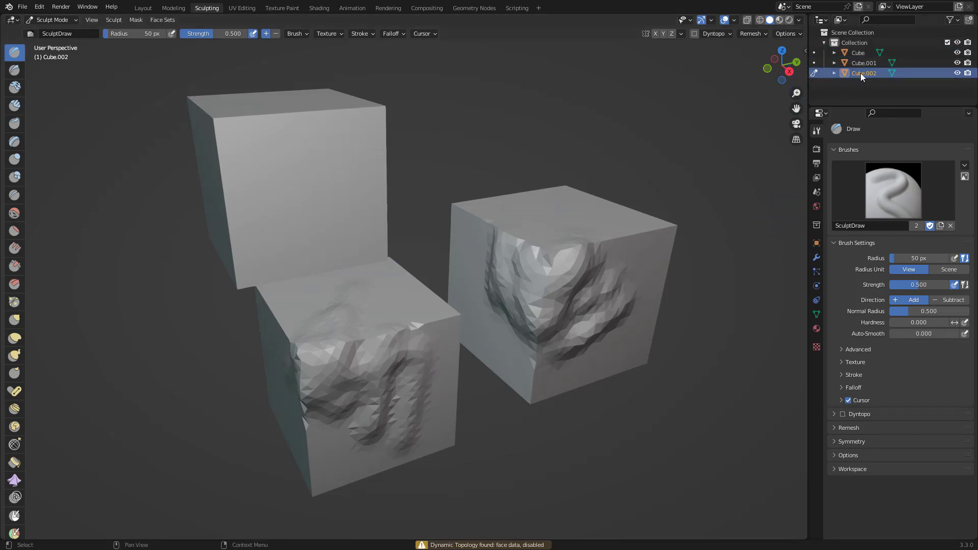
left_click(694, 34)
left_click(671, 55)
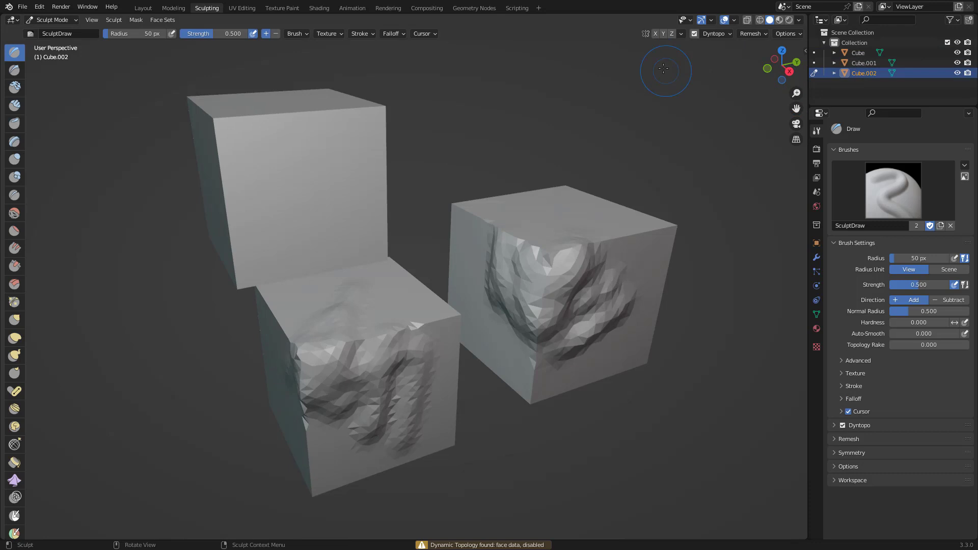
mouse_move(252, 125)
left_mouse_down()
mouse_move(224, 148)
mouse_move(260, 243)
mouse_move(316, 245)
mouse_move(280, 270)
left_mouse_up()
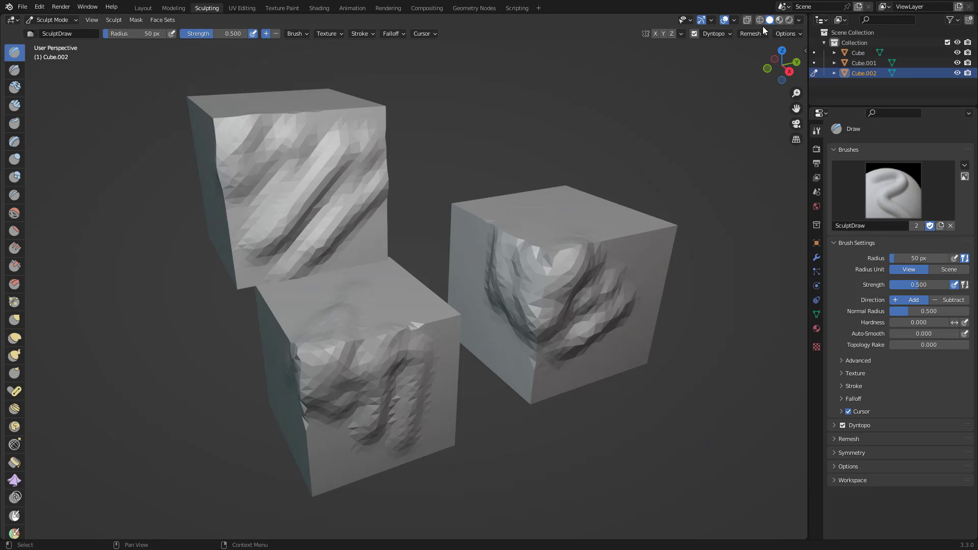
middle_click_drag(517, 476, 217, 148)
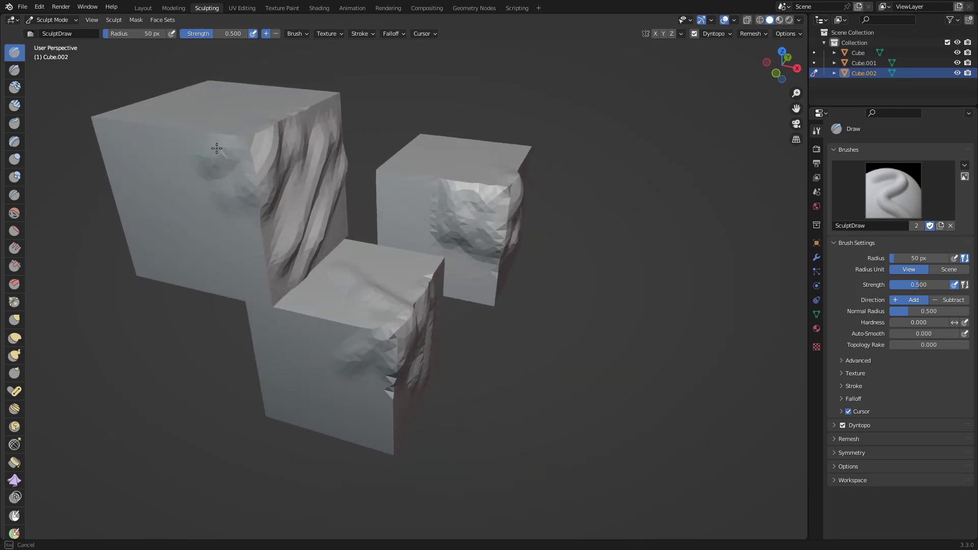